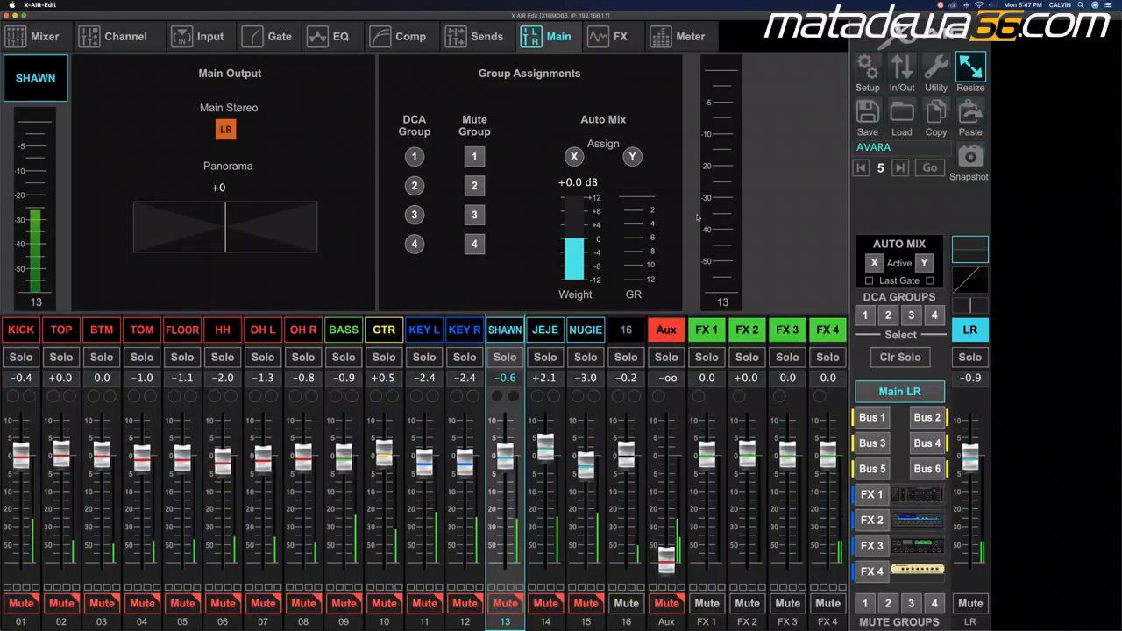
Step: Examine the mixer overview and the channel settings of KICK, TOP, BTM, TOM and FLOOR
{"action": "mouse_move", "coordinate": [568, 211]}
{"action": "left_click", "coordinate": [36, 37]}
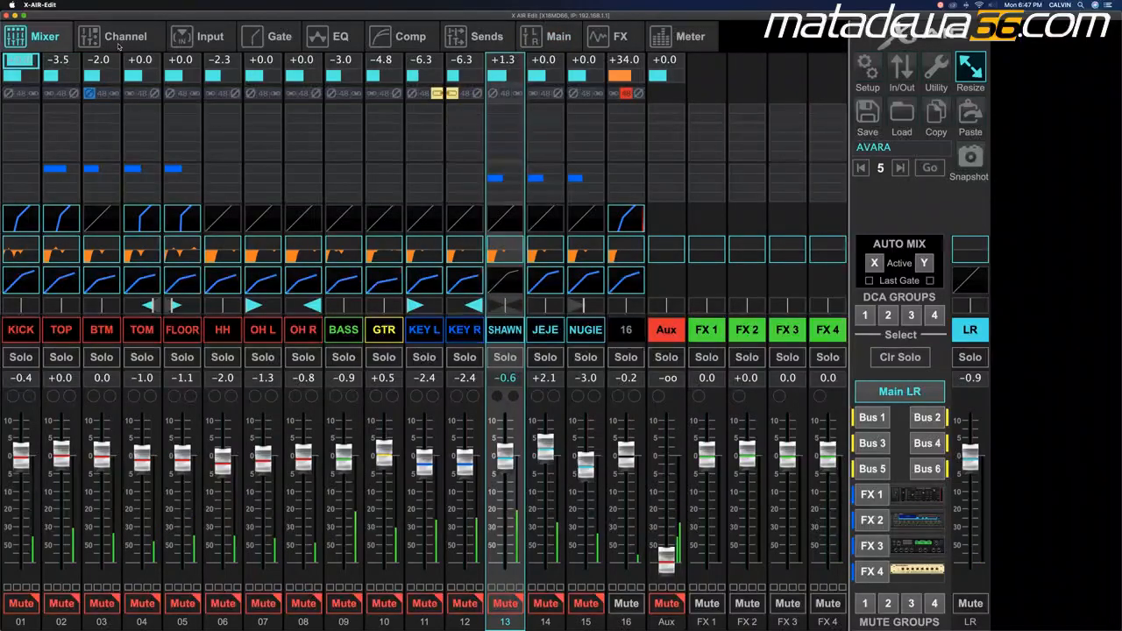
{"action": "left_click", "coordinate": [120, 42]}
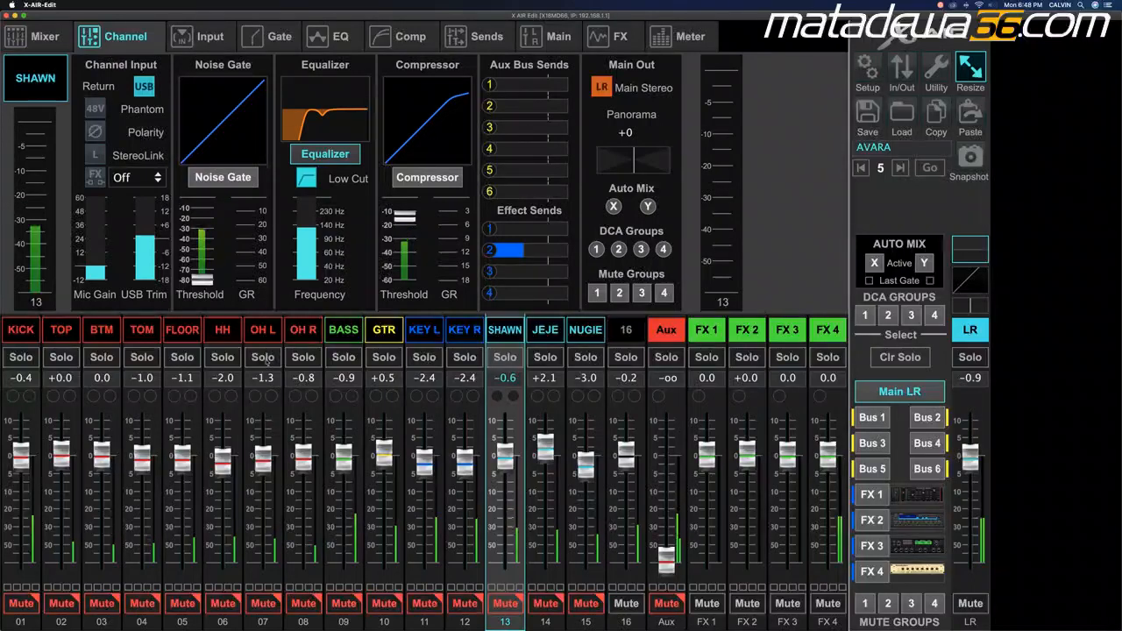
{"action": "left_click", "coordinate": [22, 333]}
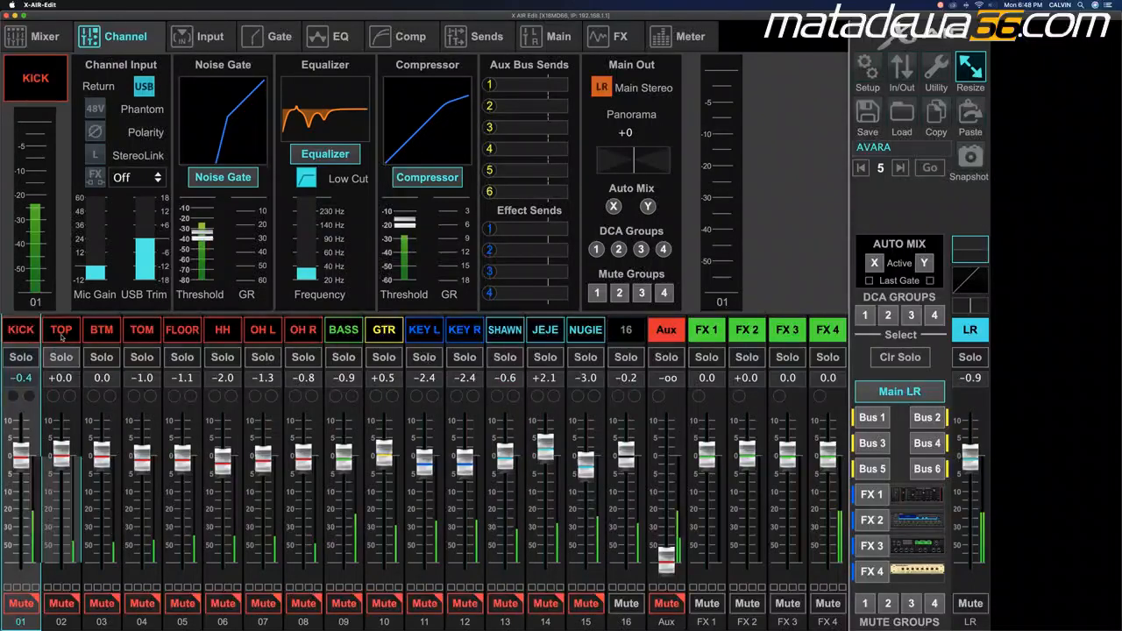
{"action": "left_click", "coordinate": [61, 335]}
{"action": "left_click", "coordinate": [102, 334]}
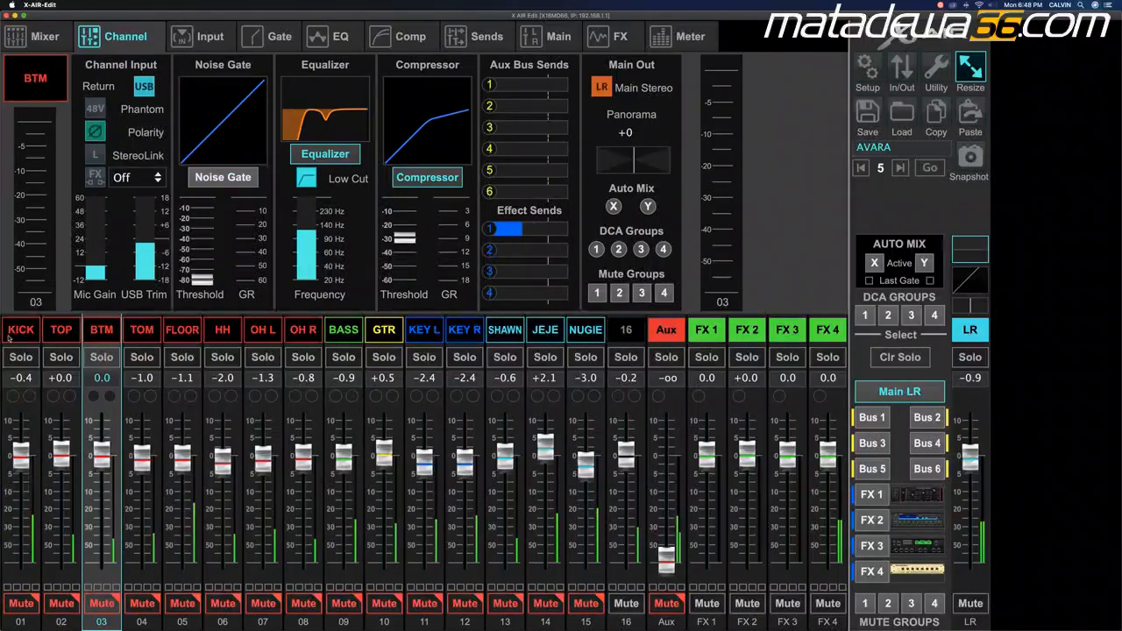
{"action": "left_click", "coordinate": [18, 334]}
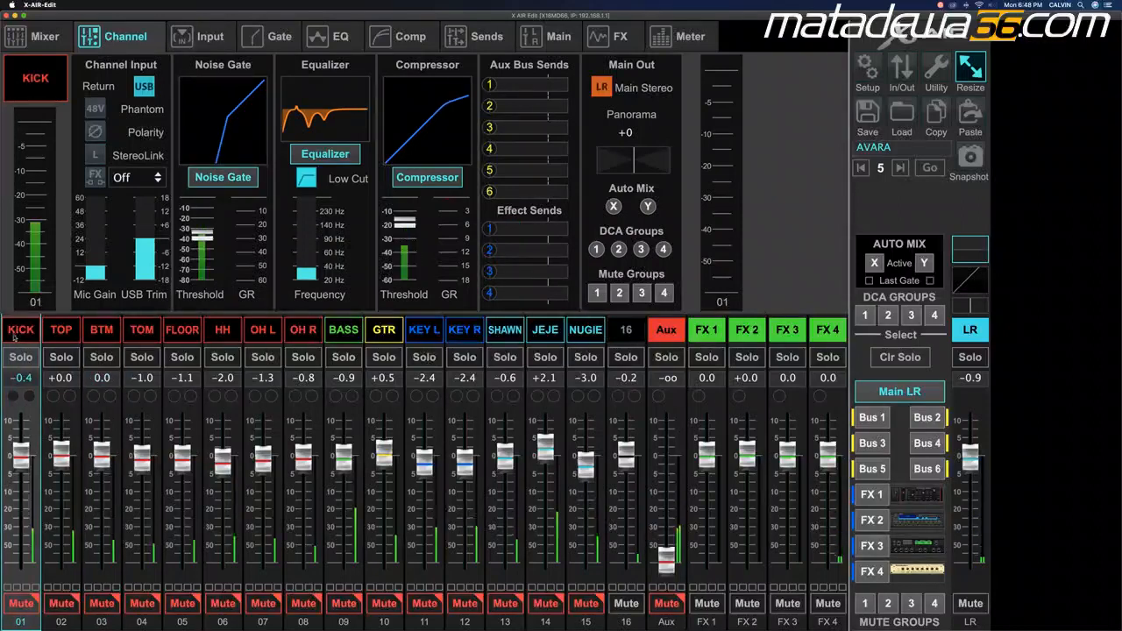
{"action": "left_click", "coordinate": [67, 336]}
{"action": "left_click", "coordinate": [116, 336]}
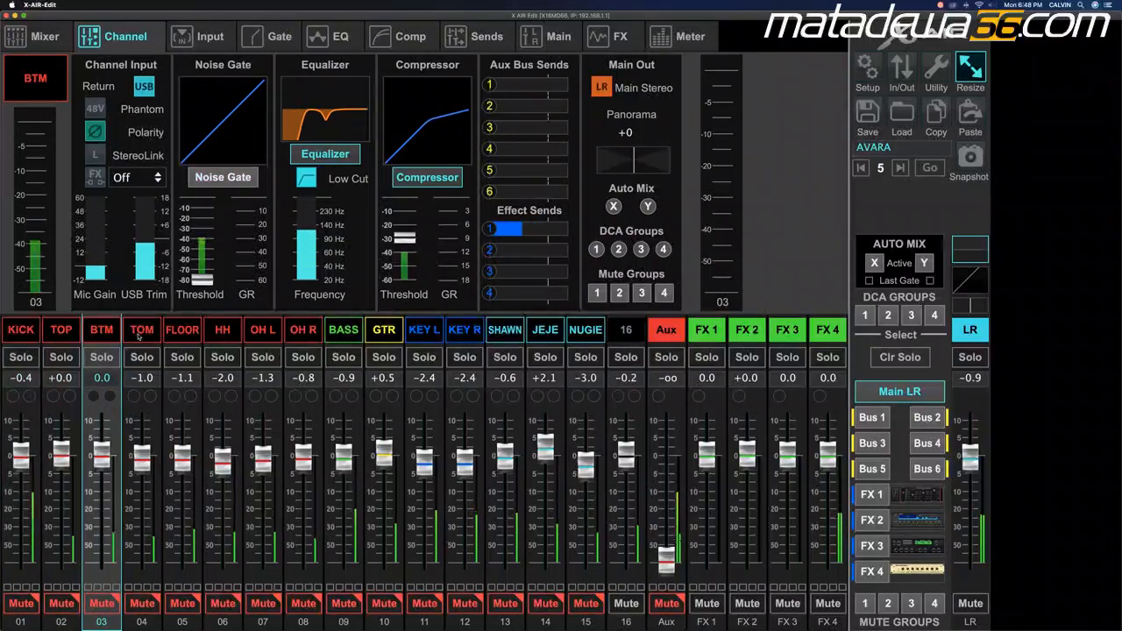
{"action": "left_click", "coordinate": [142, 331]}
{"action": "left_click", "coordinate": [182, 332]}
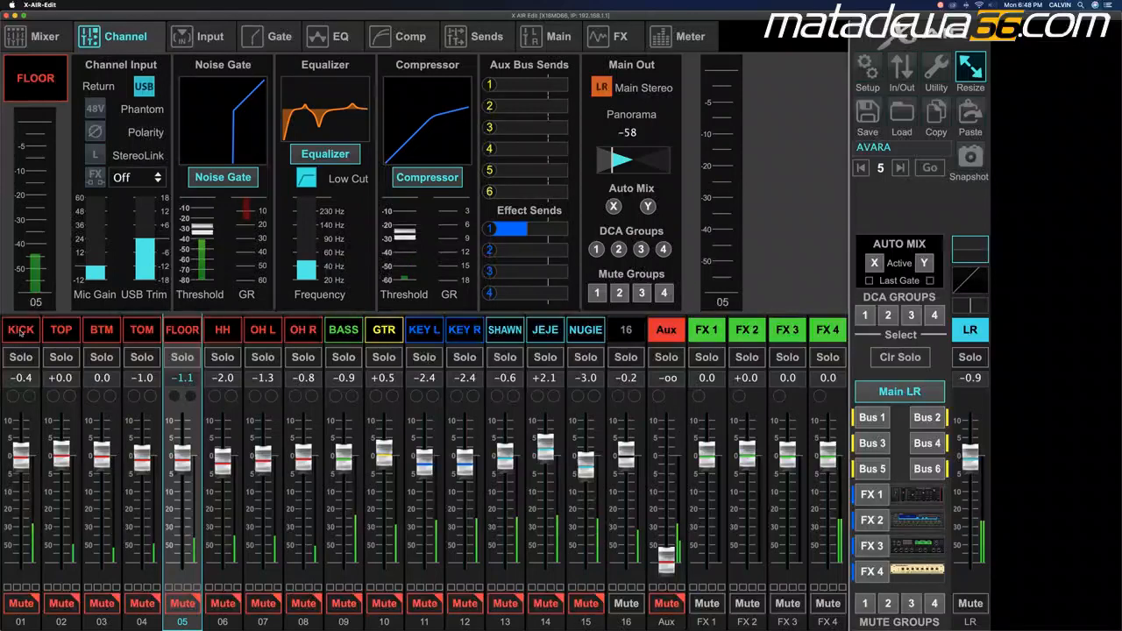
Step: Assign the KICK channel to DCA group 1 and mute group 1
{"action": "left_click", "coordinate": [20, 333]}
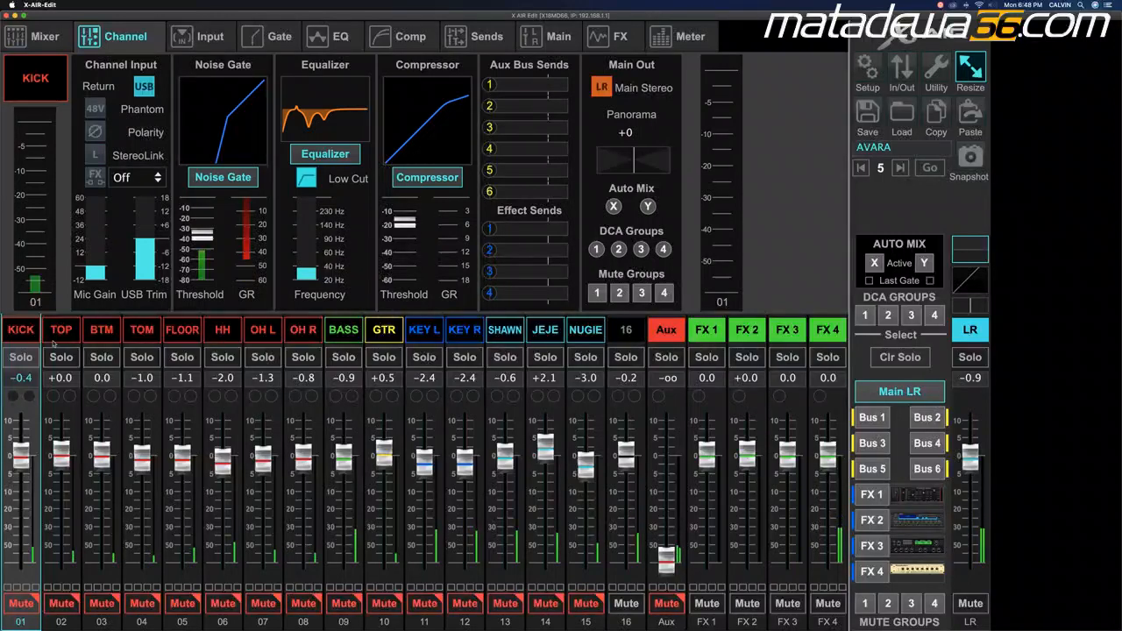
{"action": "left_click", "coordinate": [596, 249]}
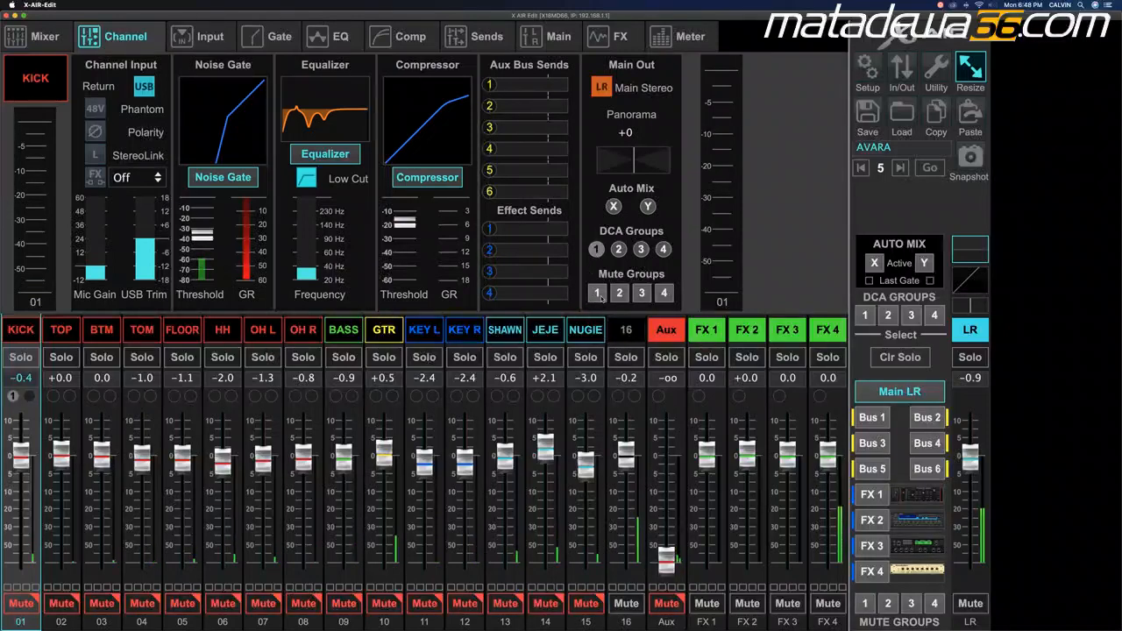
{"action": "left_click", "coordinate": [597, 293]}
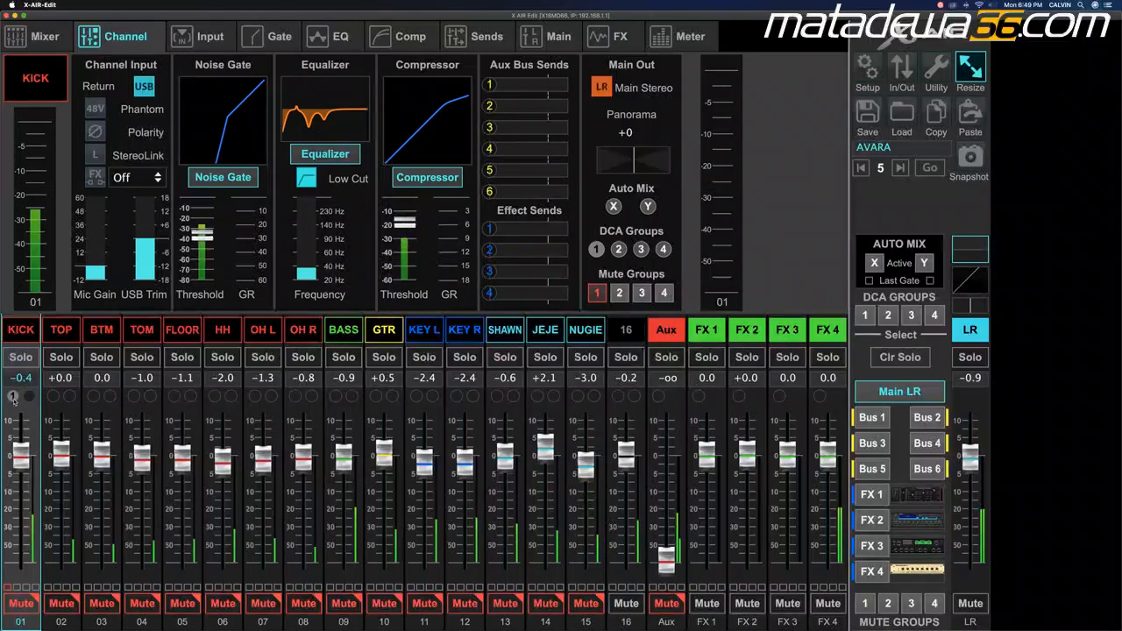
Step: Assign the TOP channel to DCA group 2, and clear the DCA assignments of TOP and KICK
{"action": "left_click", "coordinate": [62, 331]}
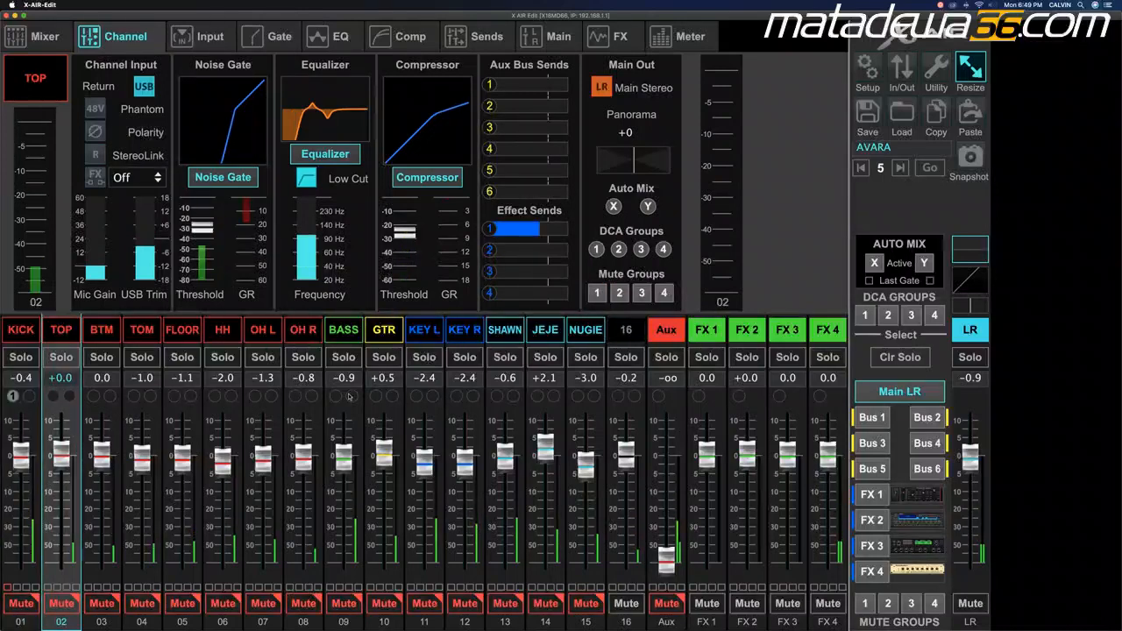
{"action": "left_click", "coordinate": [618, 250]}
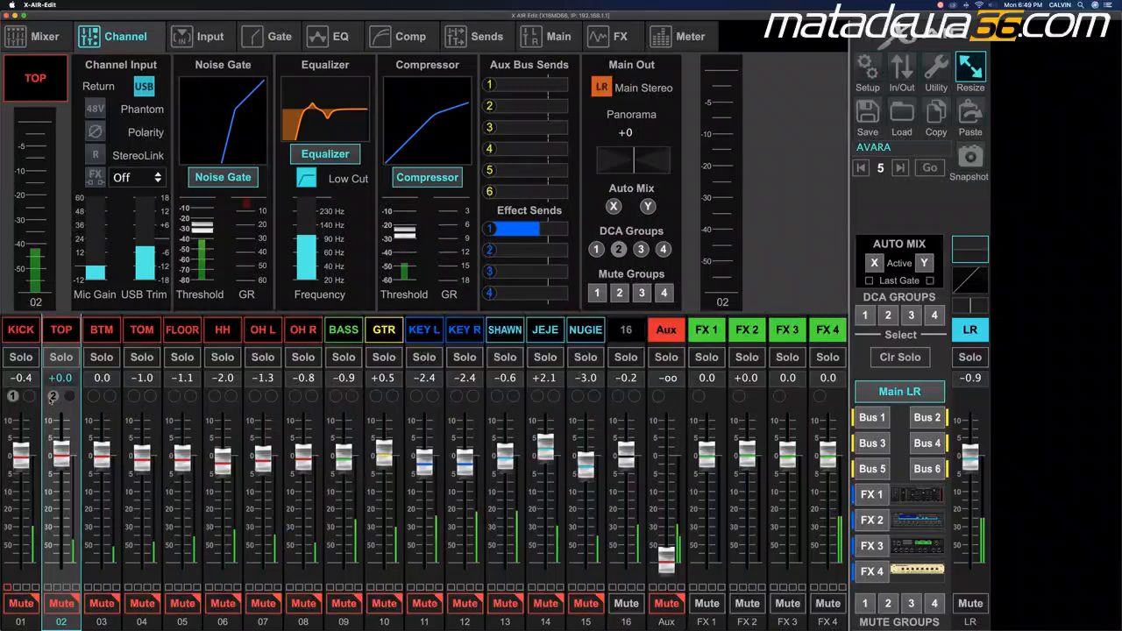
{"action": "left_click", "coordinate": [56, 399]}
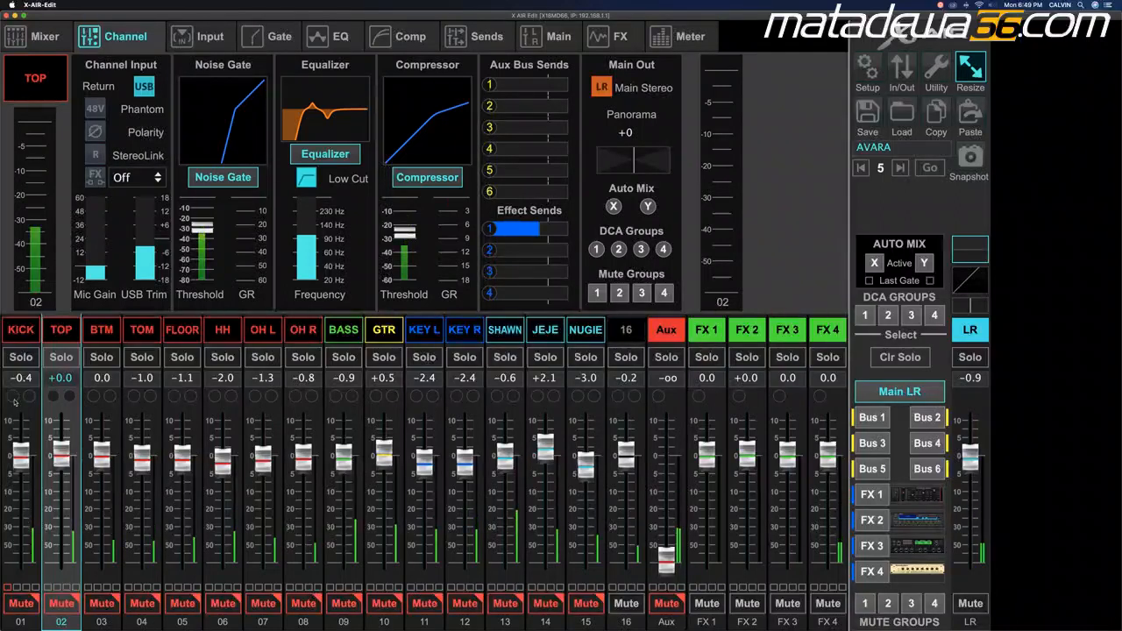
Step: Try DCA group 1 on the TOP channel and leave TOP without a DCA assignment
{"action": "left_click", "coordinate": [596, 249]}
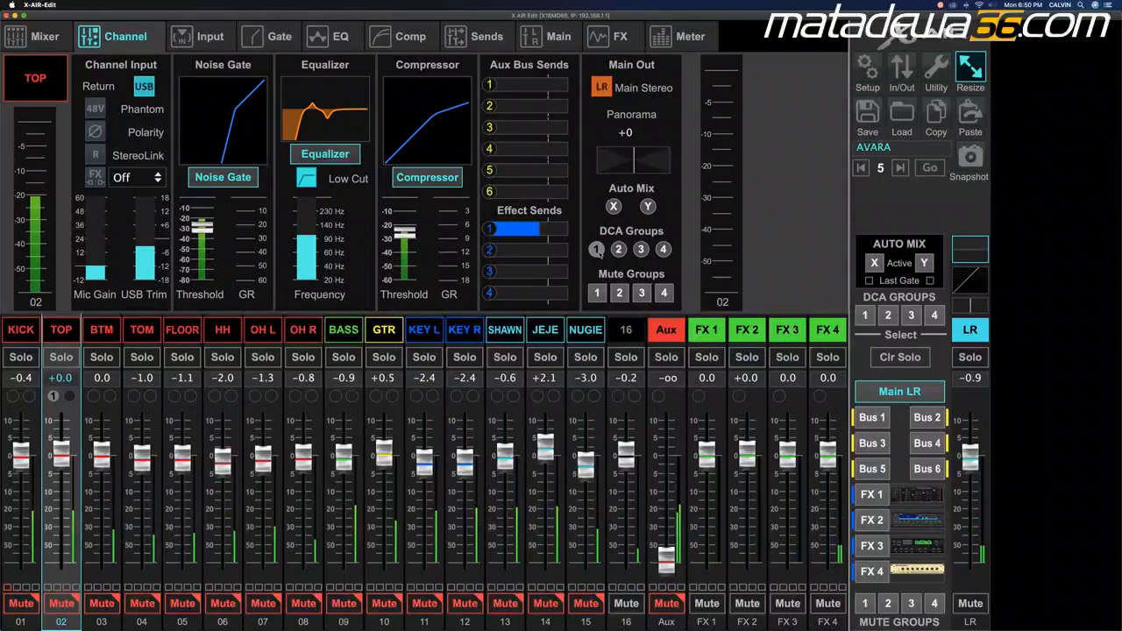
{"action": "left_click", "coordinate": [596, 250]}
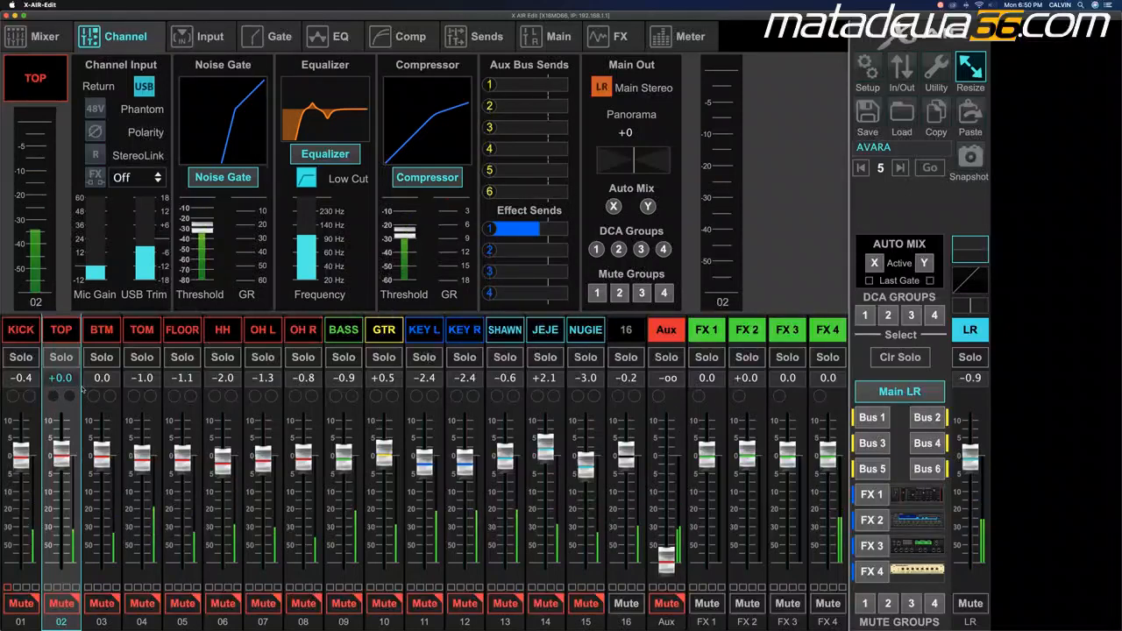
{"action": "left_click", "coordinate": [619, 249]}
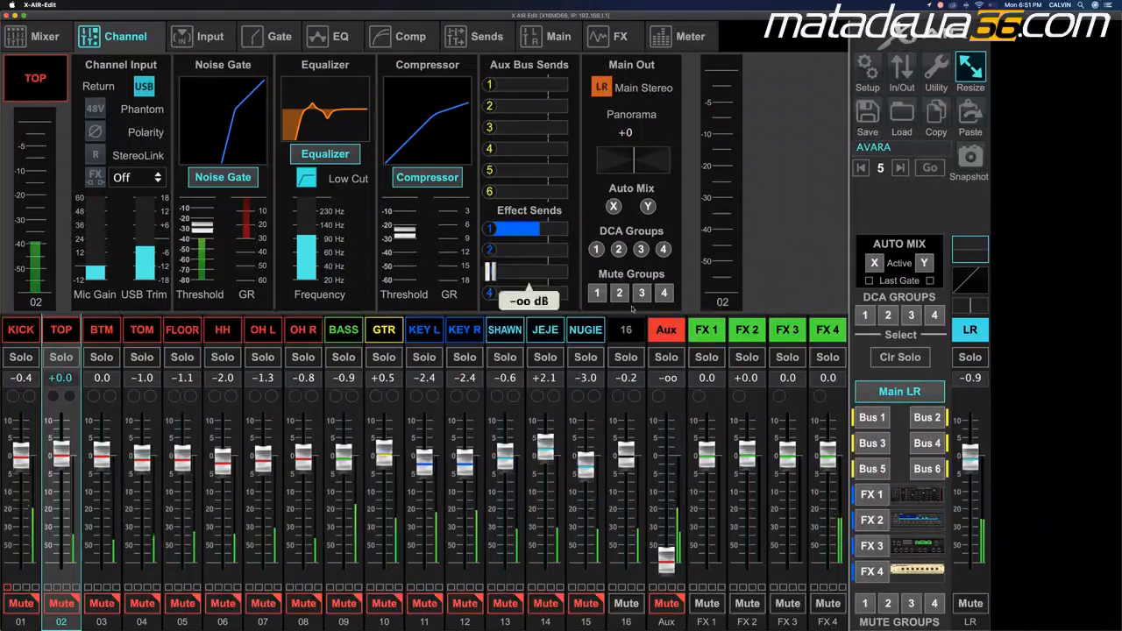
Step: Try mute groups 1 and 2 on the TOP channel and remove both assignments
{"action": "left_click", "coordinate": [597, 293]}
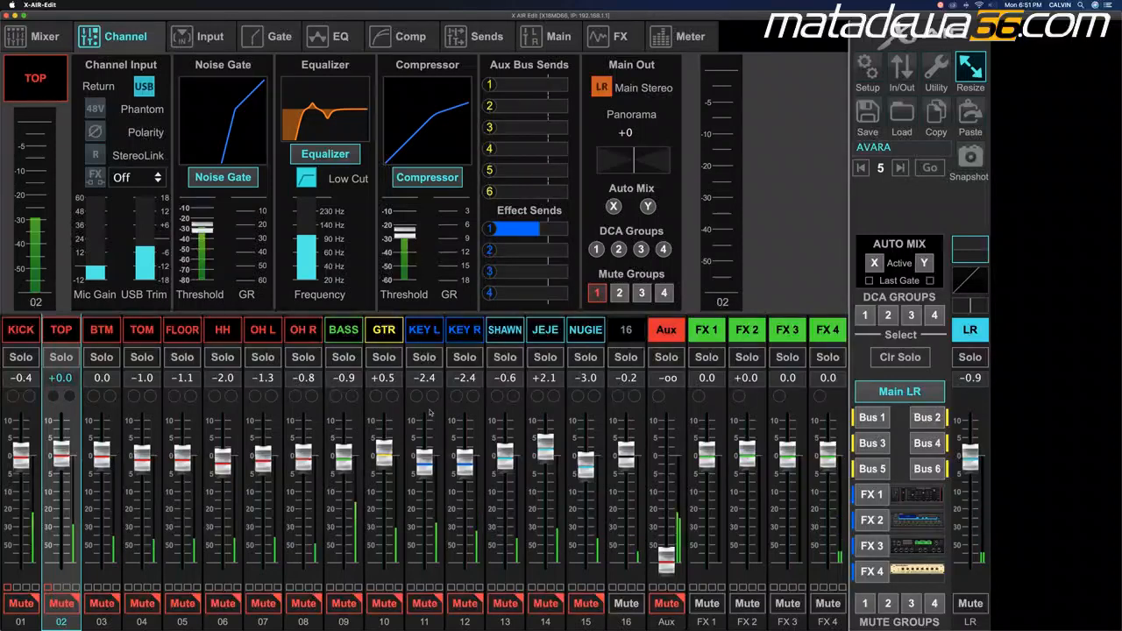
{"action": "left_click", "coordinate": [619, 293]}
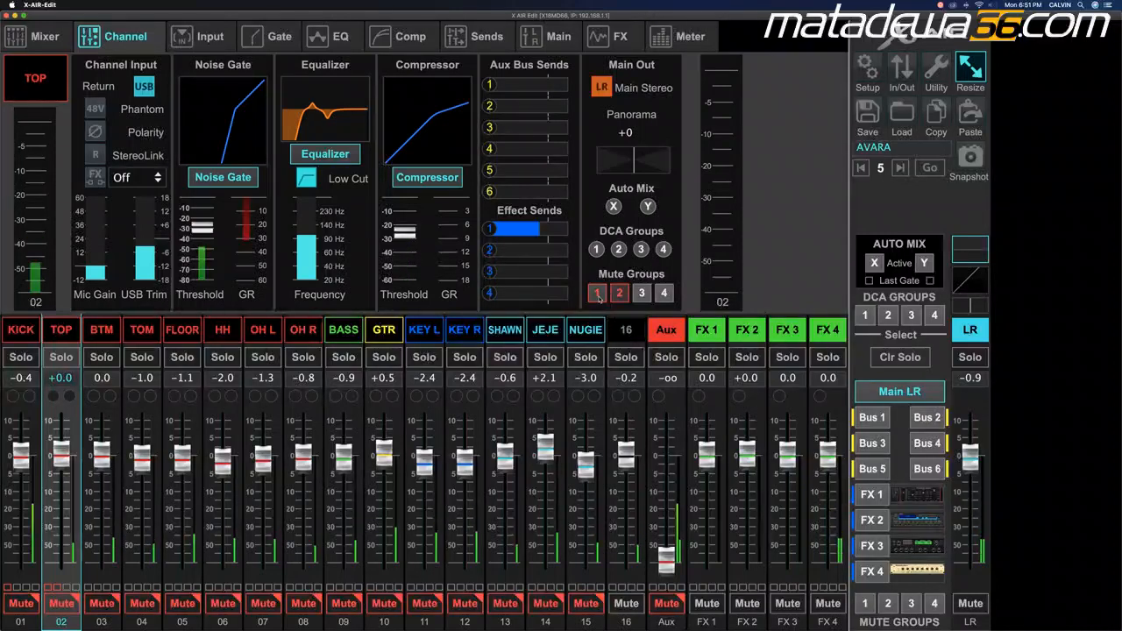
{"action": "left_click", "coordinate": [597, 293]}
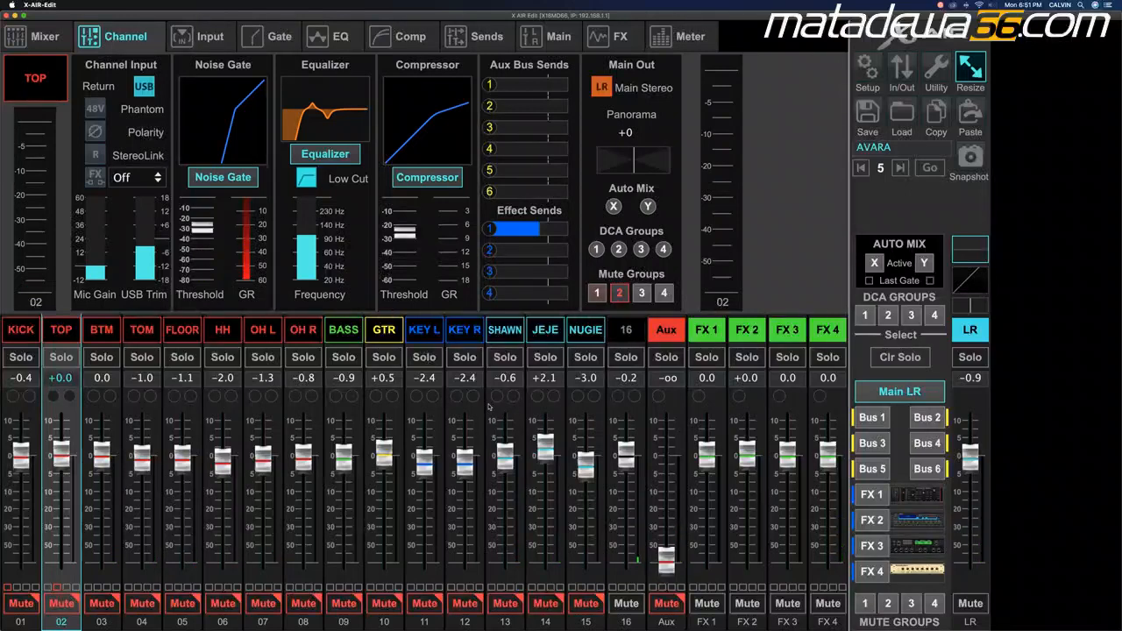
{"action": "left_click", "coordinate": [620, 294]}
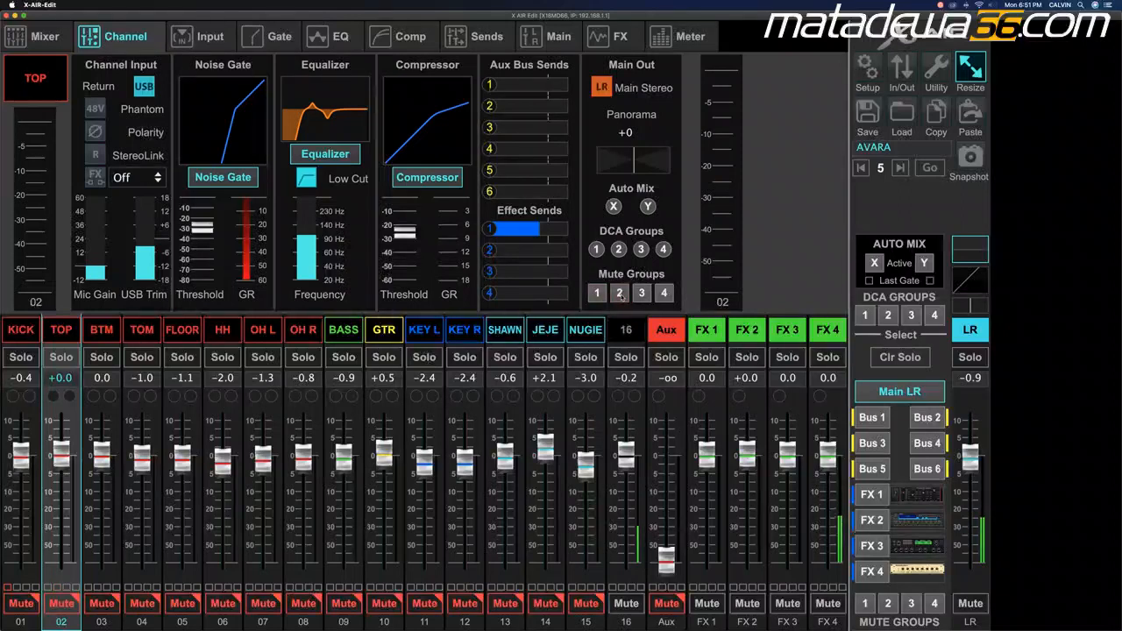
{"action": "left_click", "coordinate": [619, 294]}
Step: Lower the TOP channel's fader to -0.4 dB
{"action": "left_click_drag", "start_coordinate": [61, 454], "coordinate": [61, 457]}
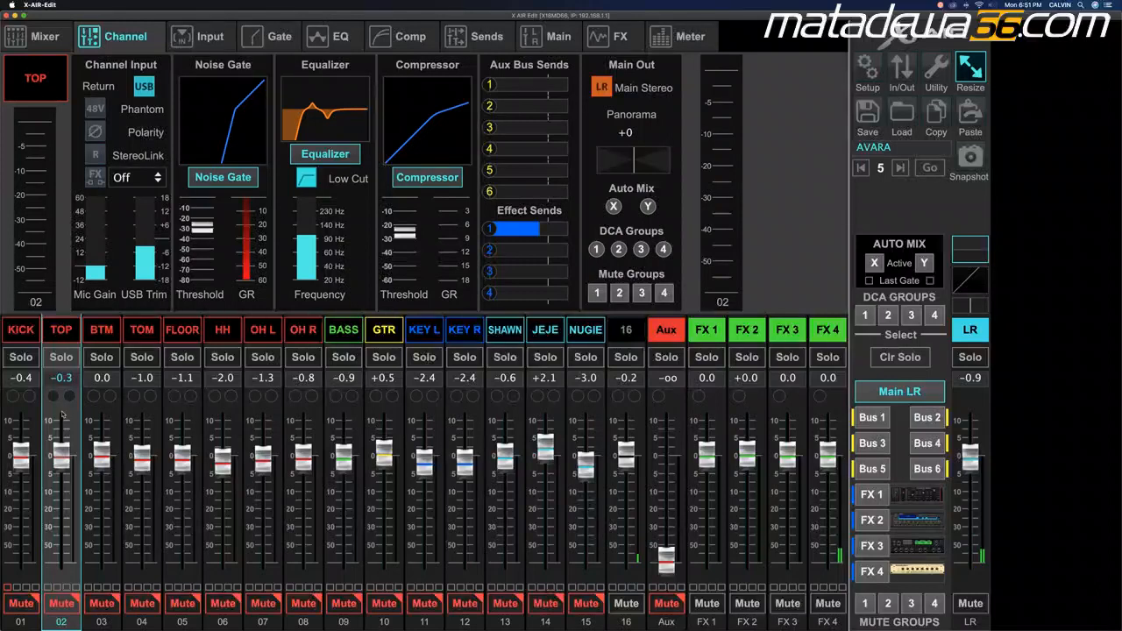
{"action": "scroll", "coordinate": [61, 413], "scroll_direction": "down", "scroll_amount": 1}
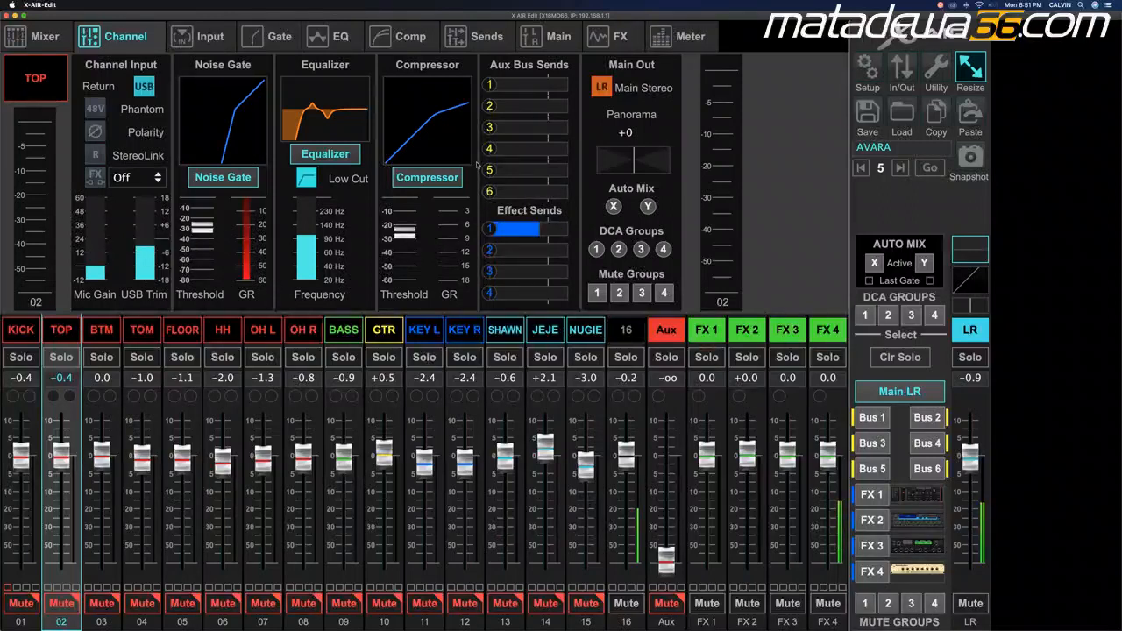
Step: Examine the main output and group assignments of each channel from KICK through GTR
{"action": "left_click", "coordinate": [555, 39]}
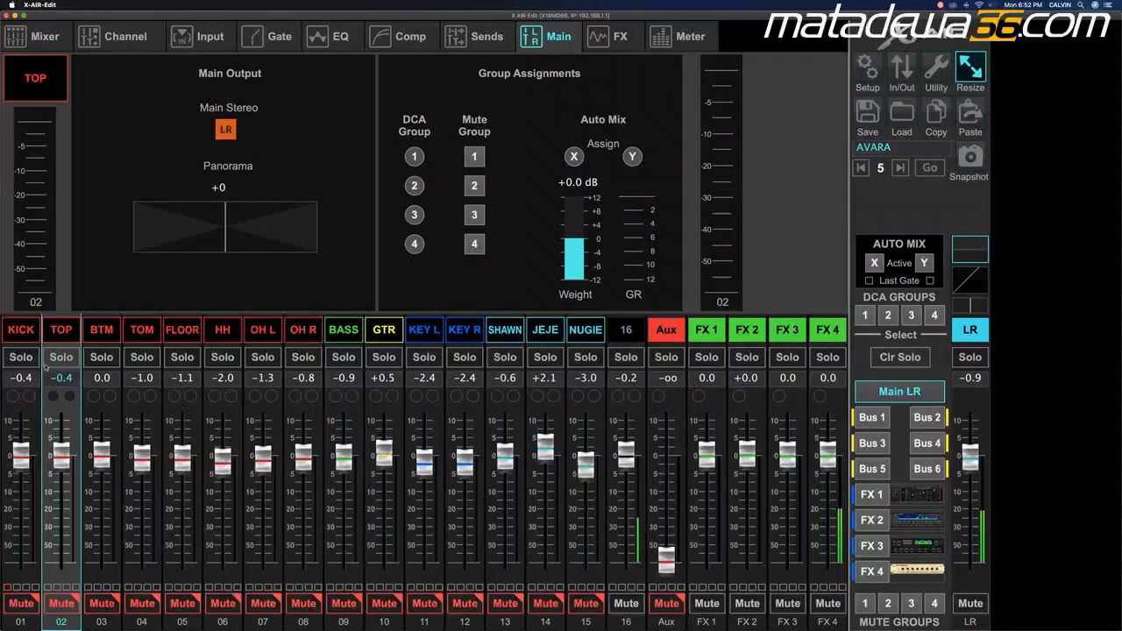
{"action": "left_click", "coordinate": [22, 332]}
{"action": "left_click", "coordinate": [61, 332]}
{"action": "left_click", "coordinate": [89, 334]}
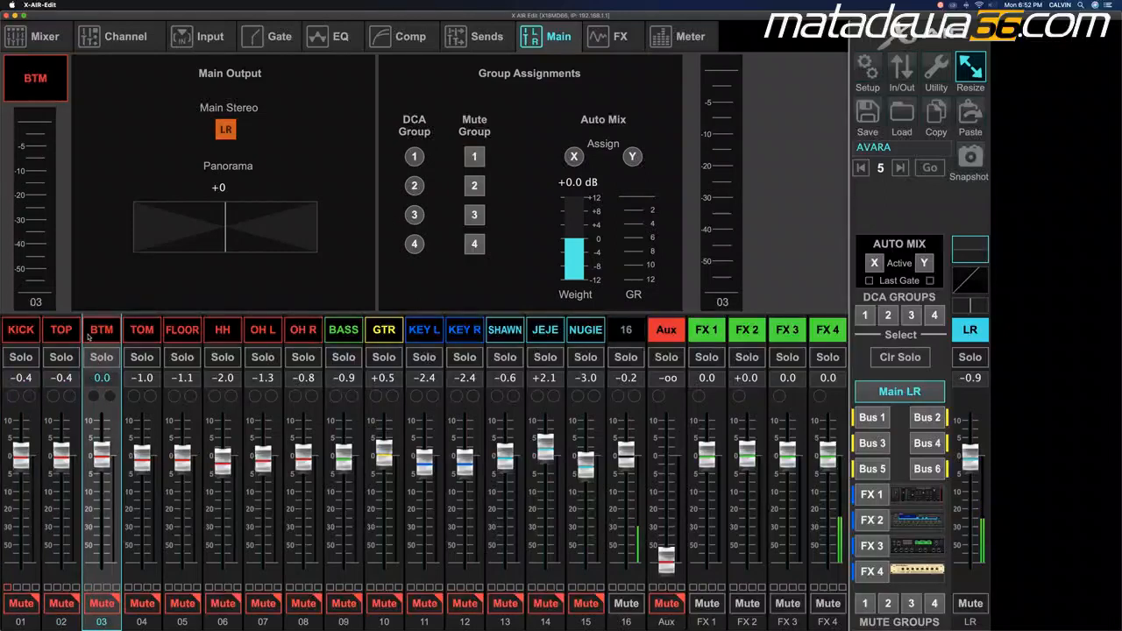
{"action": "left_click", "coordinate": [138, 335]}
{"action": "left_click", "coordinate": [181, 335]}
{"action": "left_click", "coordinate": [222, 335]}
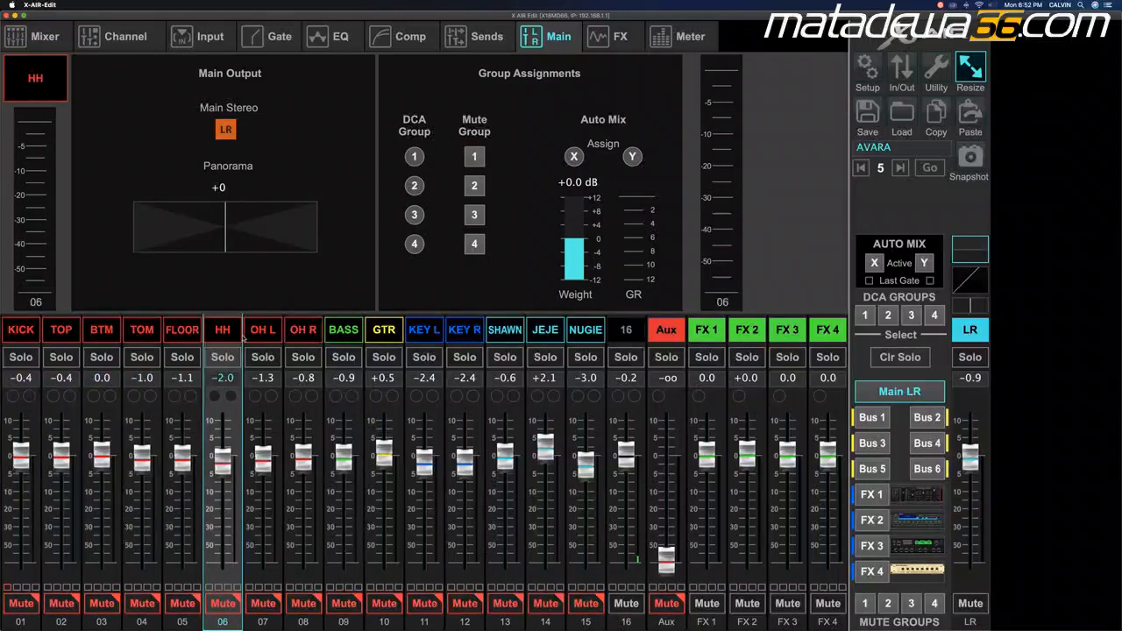
{"action": "left_click", "coordinate": [257, 337]}
{"action": "left_click", "coordinate": [303, 335]}
{"action": "left_click", "coordinate": [342, 335]}
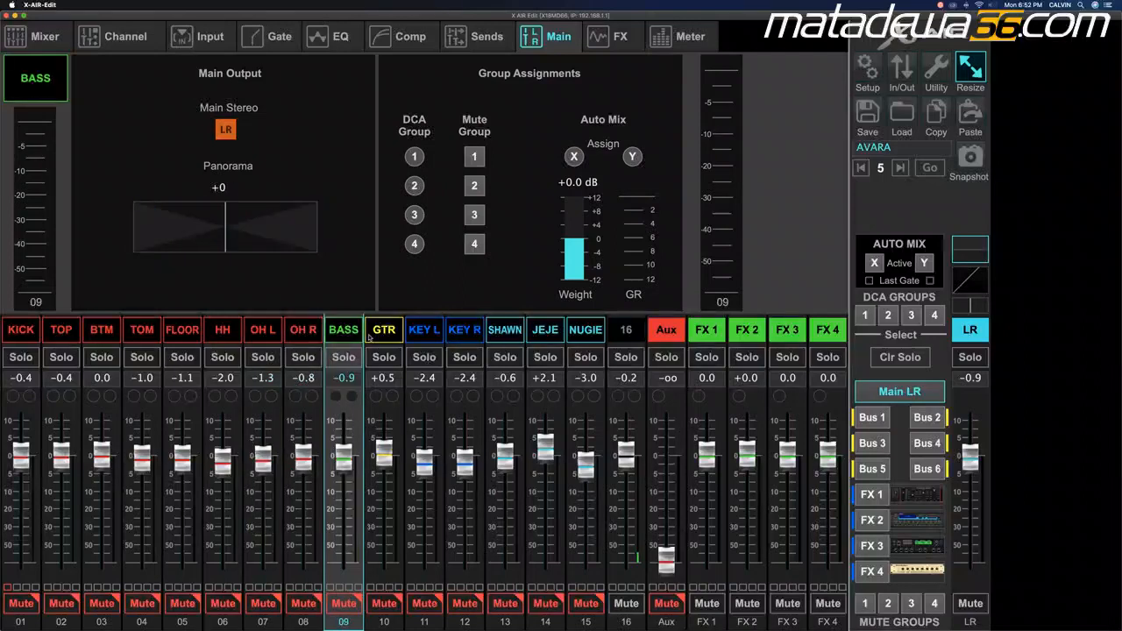
{"action": "left_click", "coordinate": [380, 336]}
Step: Remove the KICK channel from mute group 1
{"action": "left_click", "coordinate": [26, 331]}
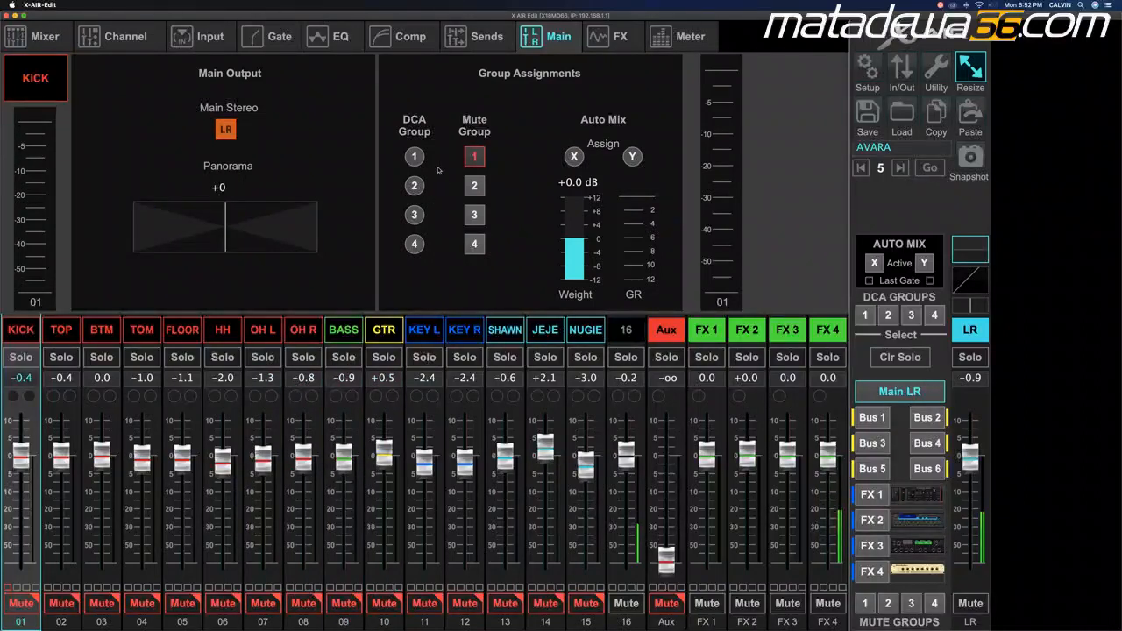
{"action": "left_click", "coordinate": [474, 158]}
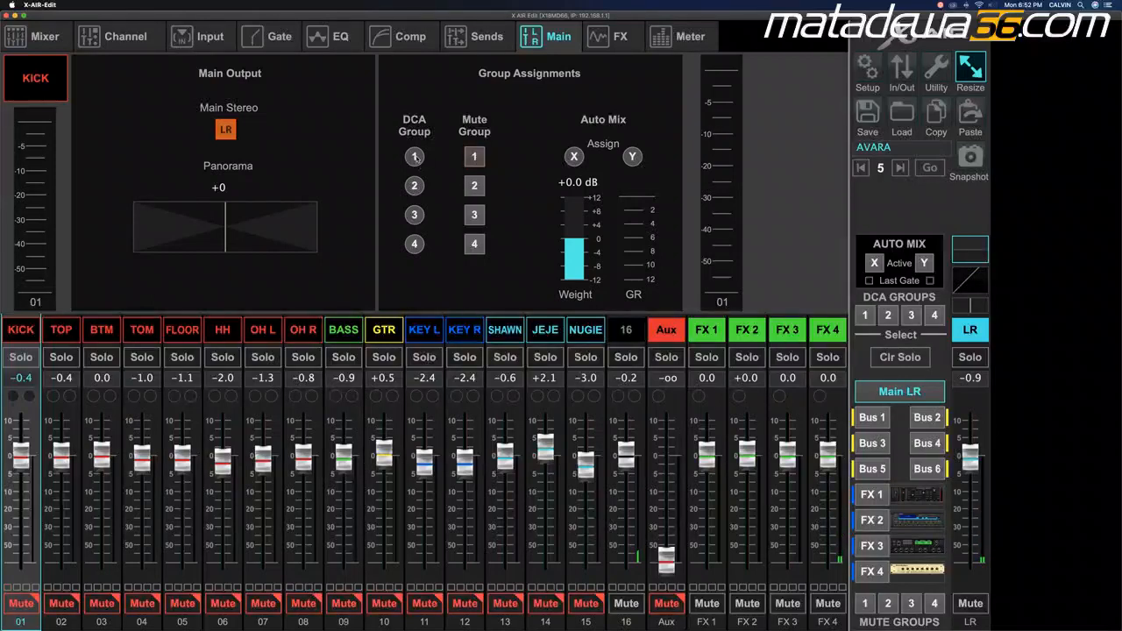
{"action": "left_click", "coordinate": [474, 158]}
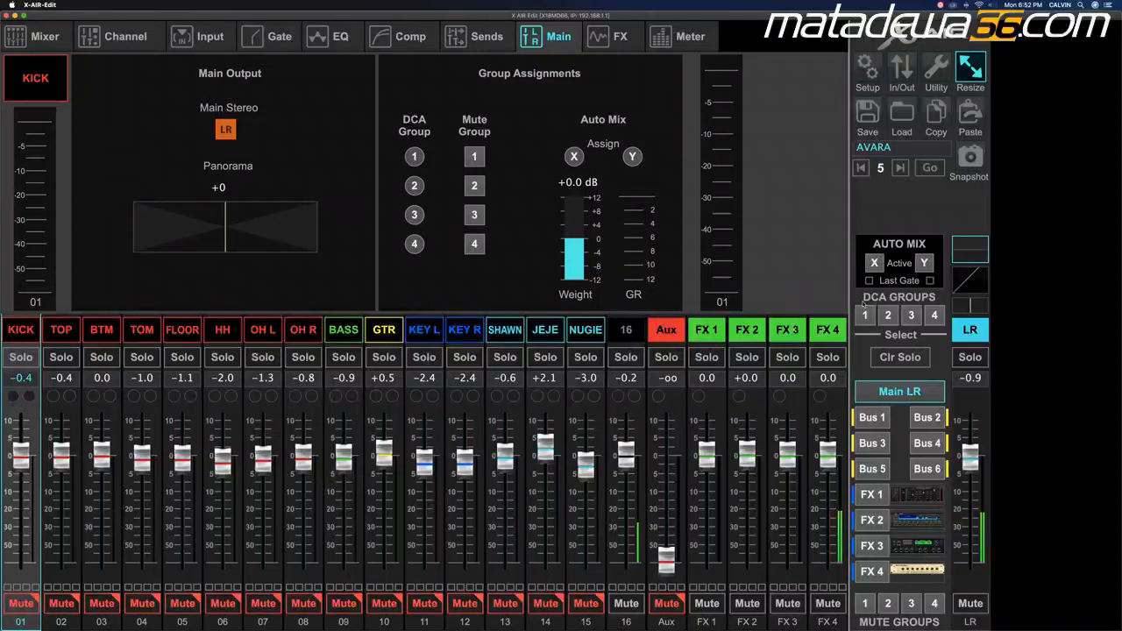
Step: Show DCA group 1's master fader and assign all drum channels from KICK through OH R to that group
{"action": "left_click", "coordinate": [865, 316]}
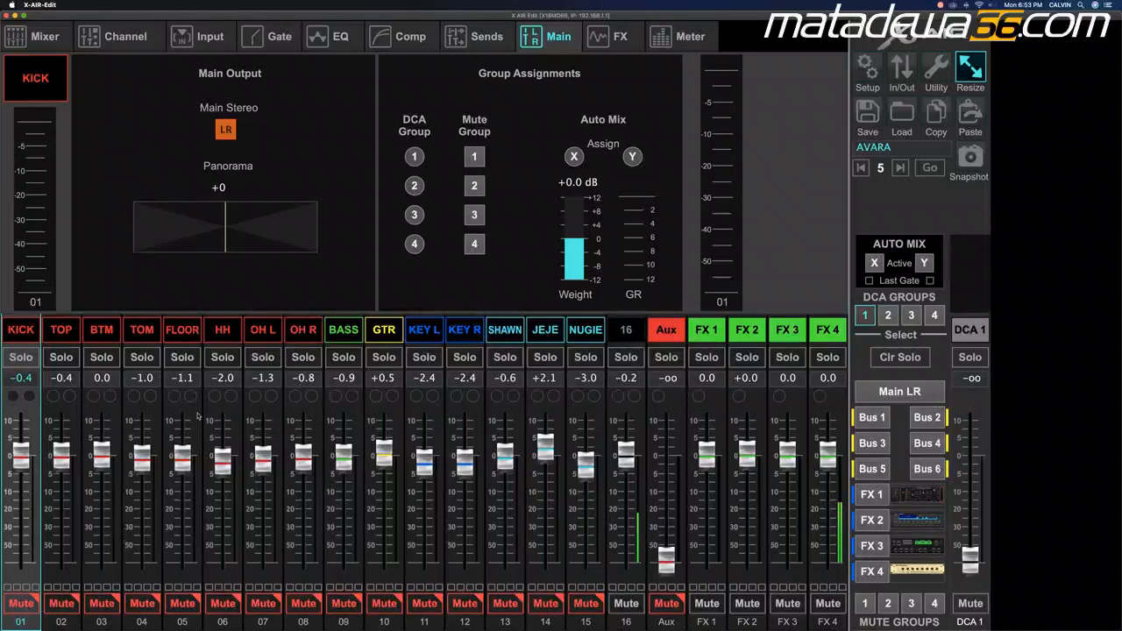
{"action": "left_click", "coordinate": [14, 397]}
{"action": "left_click", "coordinate": [53, 397]}
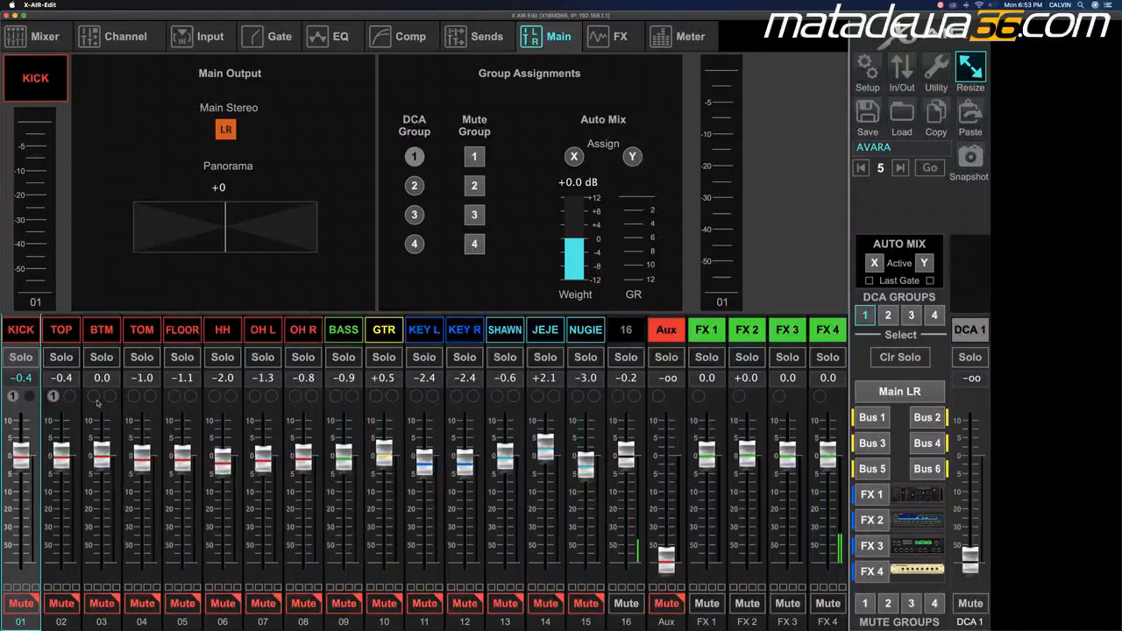
{"action": "left_click", "coordinate": [94, 397]}
{"action": "left_click", "coordinate": [134, 397]}
{"action": "left_click", "coordinate": [175, 397]}
{"action": "left_click", "coordinate": [258, 397]}
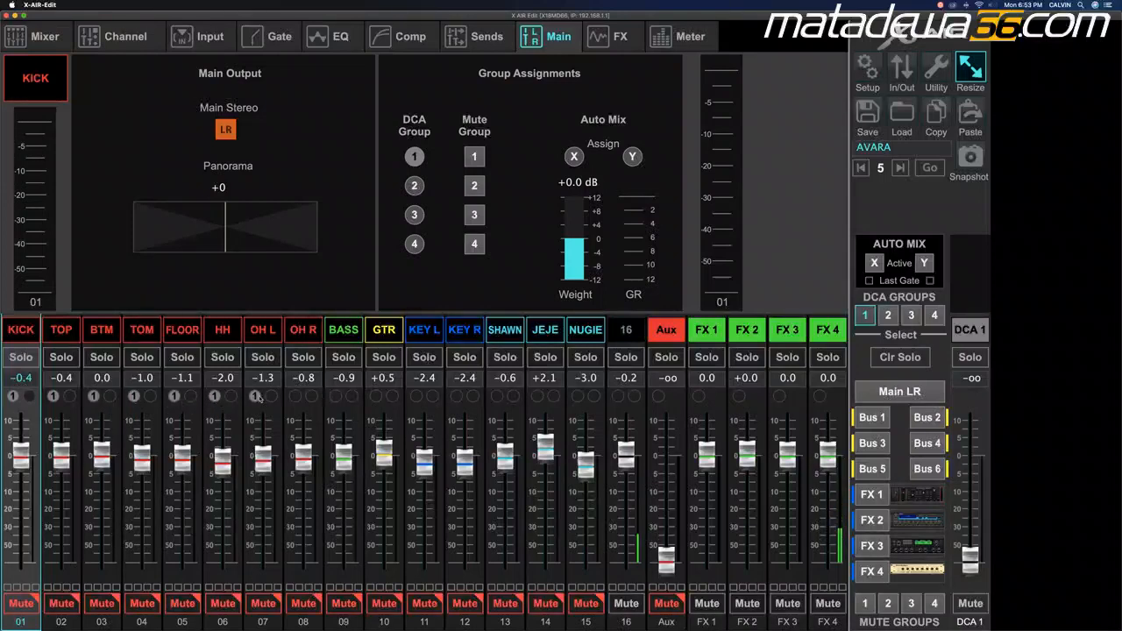
{"action": "left_click", "coordinate": [294, 398]}
Step: Pan the KICK channel to -4 and assign the FX 1 return to DCA group 1
{"action": "left_click_drag", "start_coordinate": [225, 226], "coordinate": [222, 227]}
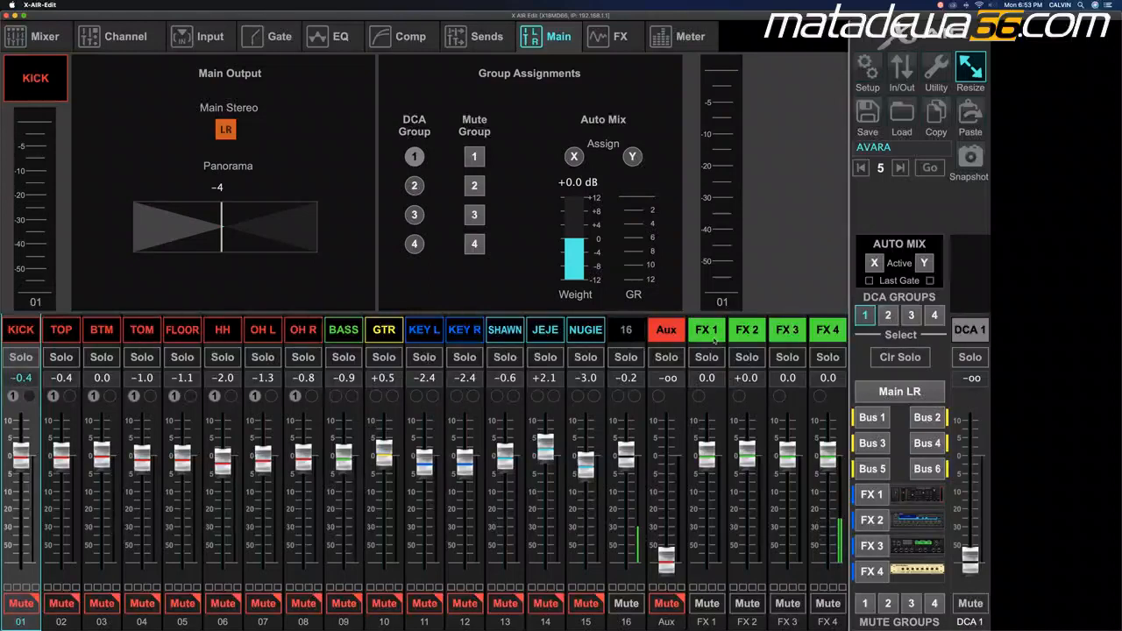
{"action": "left_click", "coordinate": [700, 398]}
Step: Show DCA group 2's master fader and assign BASS, GTR, KEY L and KEY R to that group
{"action": "left_click", "coordinate": [888, 317]}
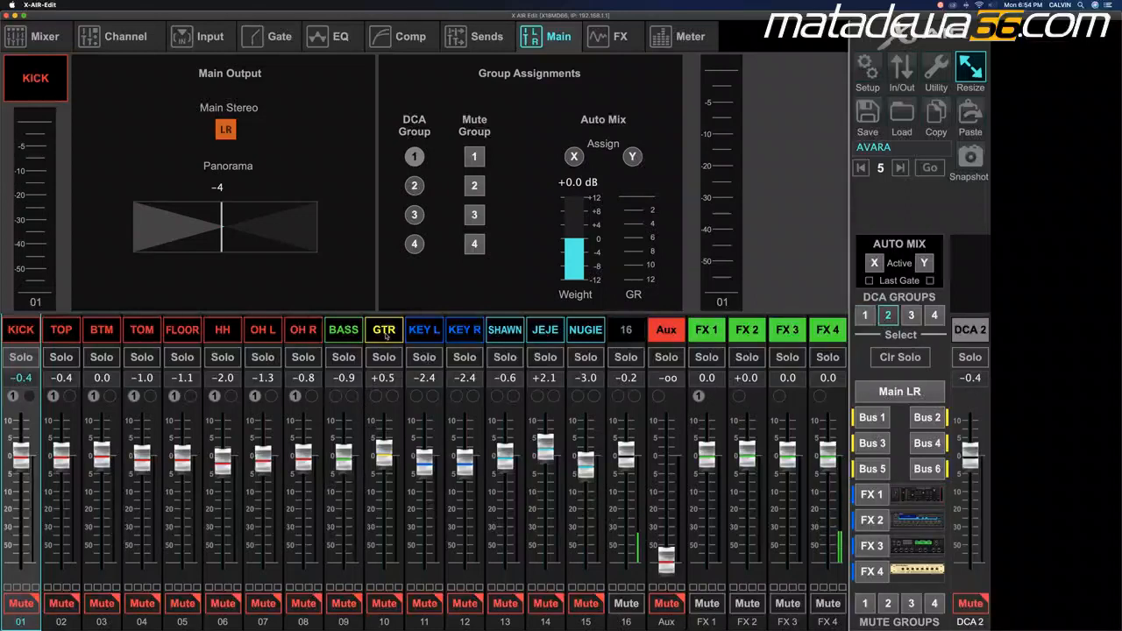
{"action": "left_click", "coordinate": [335, 397]}
{"action": "left_click", "coordinate": [376, 396]}
{"action": "left_click", "coordinate": [417, 396]}
{"action": "left_click", "coordinate": [456, 396]}
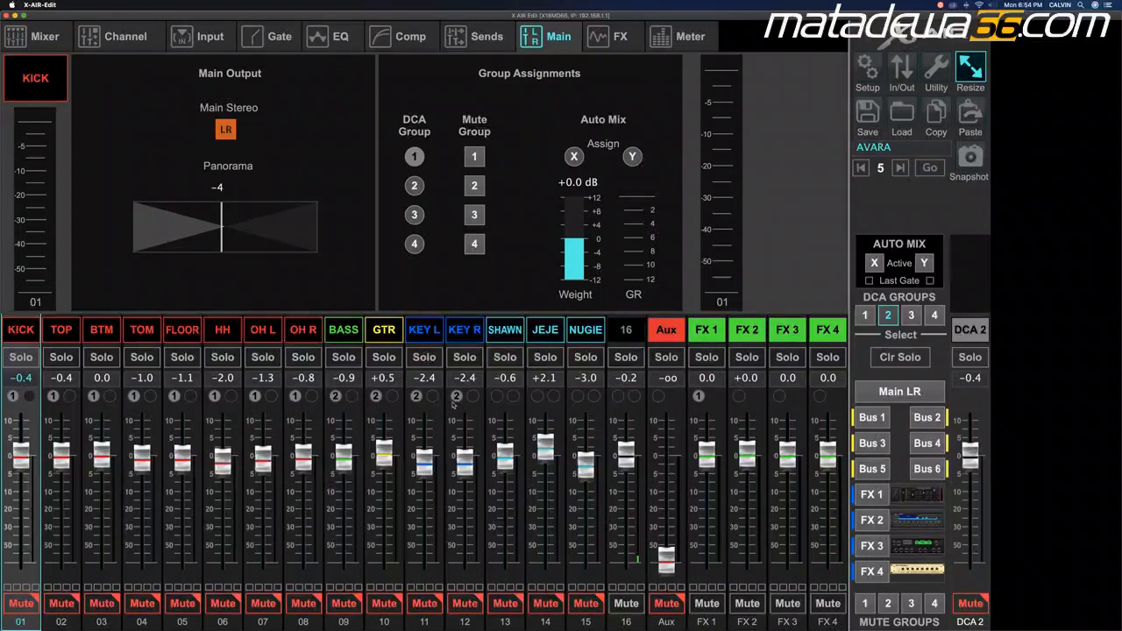
Step: Show DCA group 3's master fader, lower it to about -27.8 dB and mute the group
{"action": "left_click", "coordinate": [911, 317]}
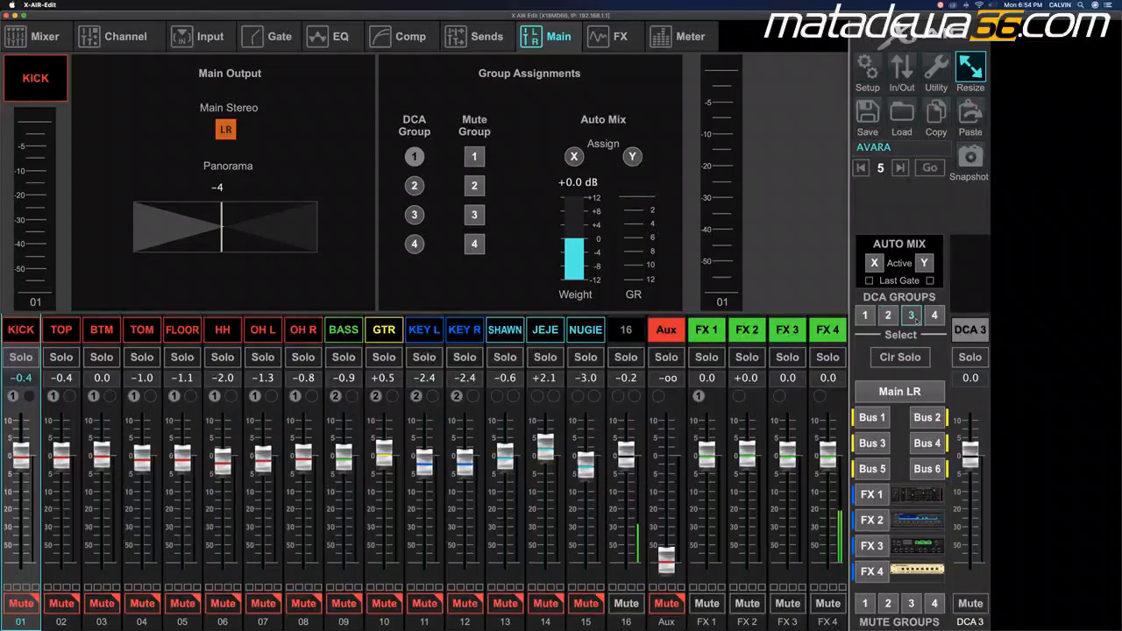
{"action": "left_click_drag", "start_coordinate": [970, 454], "coordinate": [970, 519]}
{"action": "left_click", "coordinate": [970, 603]}
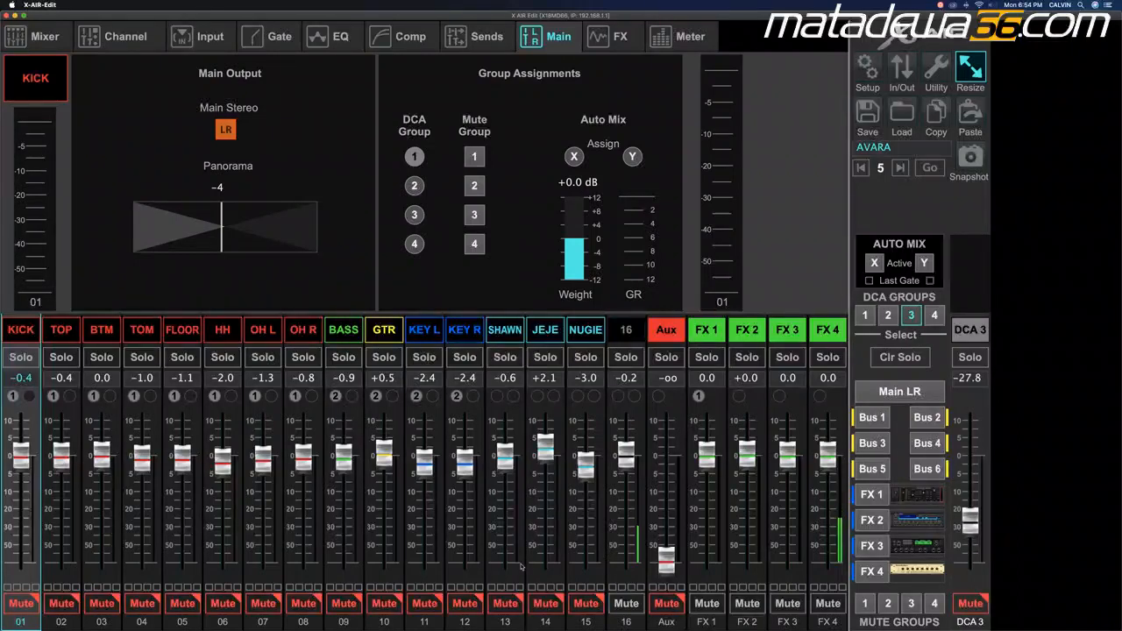
Step: Assign channels 13, 14 and 15 to DCA group 3
{"action": "left_click", "coordinate": [911, 315]}
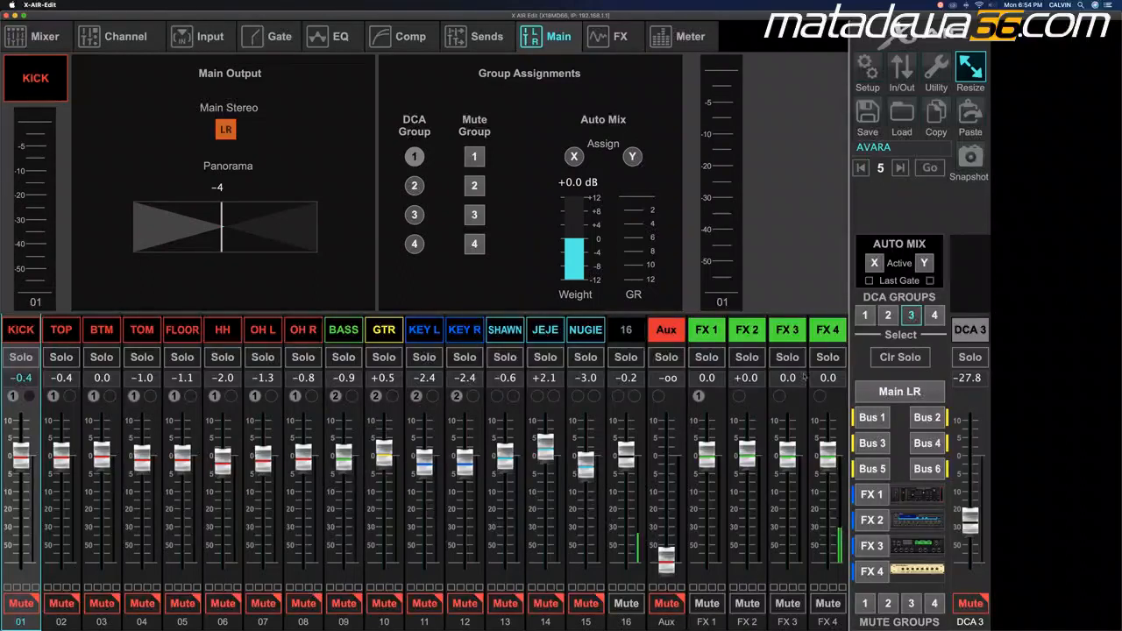
{"action": "left_click", "coordinate": [497, 396]}
{"action": "left_click", "coordinate": [537, 396]}
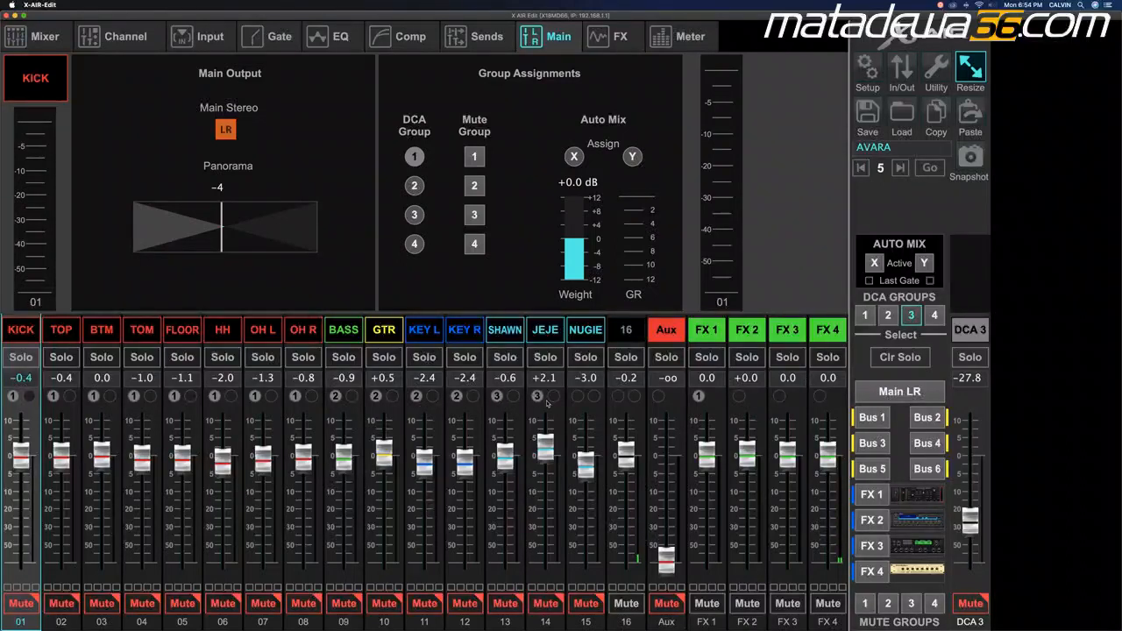
{"action": "left_click", "coordinate": [577, 396]}
{"action": "scroll", "coordinate": [254, 415], "scroll_direction": "down", "scroll_amount": 1}
Step: Check KICK's channel overview, review the main output and group assignments of channels TOP through HH, and return to KICK
{"action": "left_click", "coordinate": [117, 45]}
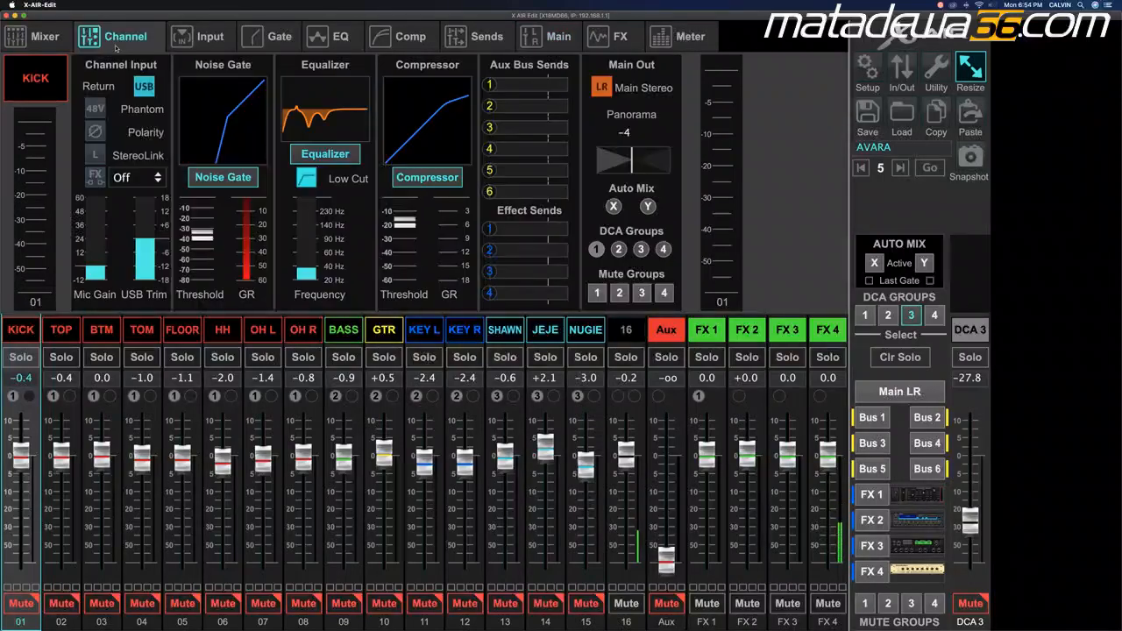
{"action": "left_click", "coordinate": [550, 46]}
{"action": "left_click", "coordinate": [61, 330]}
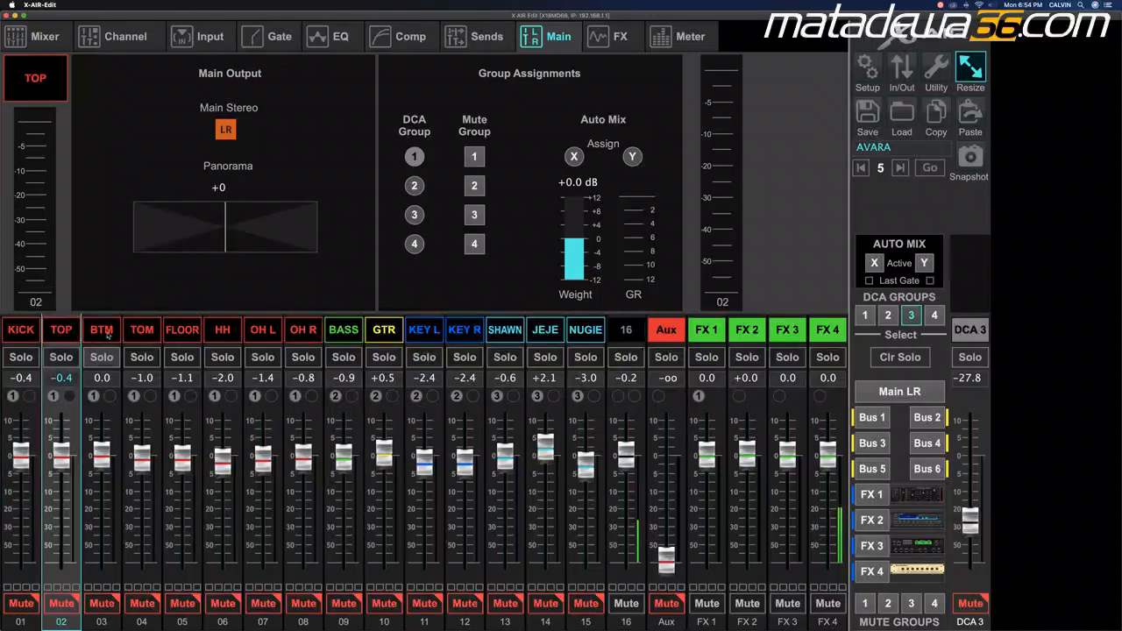
{"action": "left_click", "coordinate": [104, 332]}
{"action": "left_click", "coordinate": [144, 331]}
{"action": "left_click", "coordinate": [185, 332]}
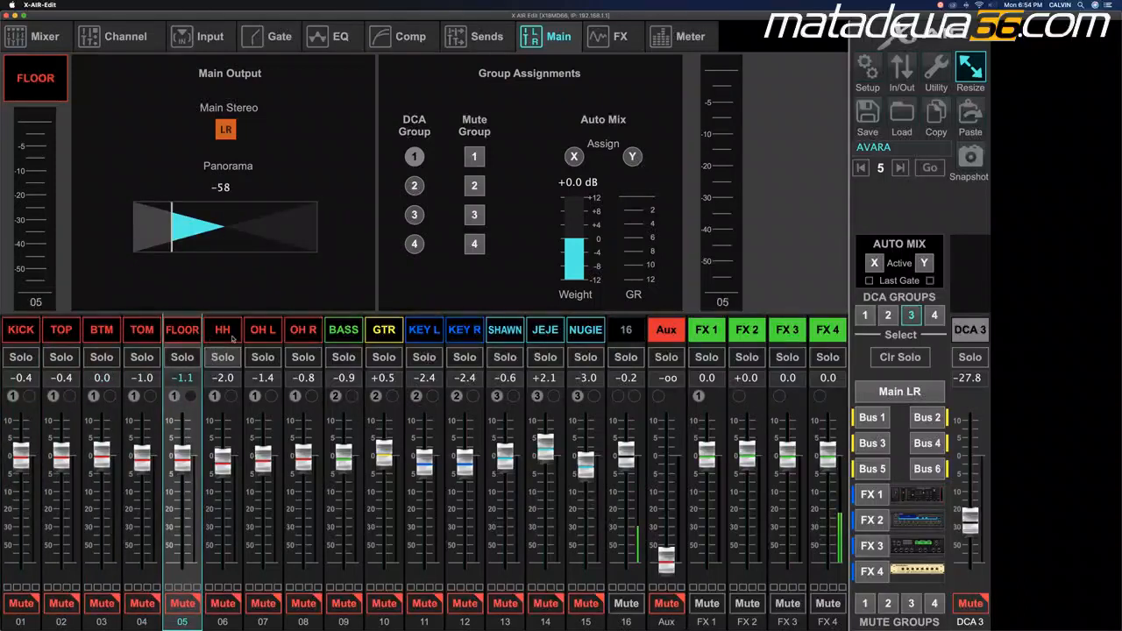
{"action": "left_click", "coordinate": [229, 333]}
{"action": "left_click", "coordinate": [21, 331]}
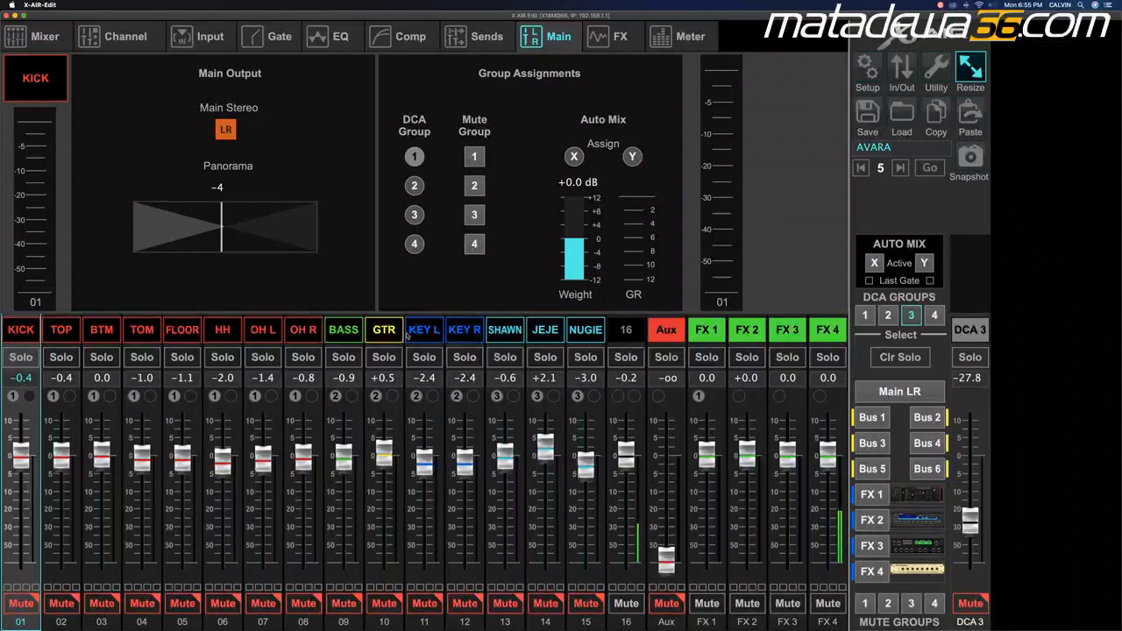
Step: Assign the drum channels KICK, TOP and BTM to mute group 1
{"action": "left_click", "coordinate": [9, 587]}
{"action": "left_click", "coordinate": [48, 587]}
{"action": "left_click", "coordinate": [89, 587]}
Step: Examine the DCA and mute group assignments in the channel overviews of KICK, TOP and BTM, ending on KICK
{"action": "left_click", "coordinate": [131, 42]}
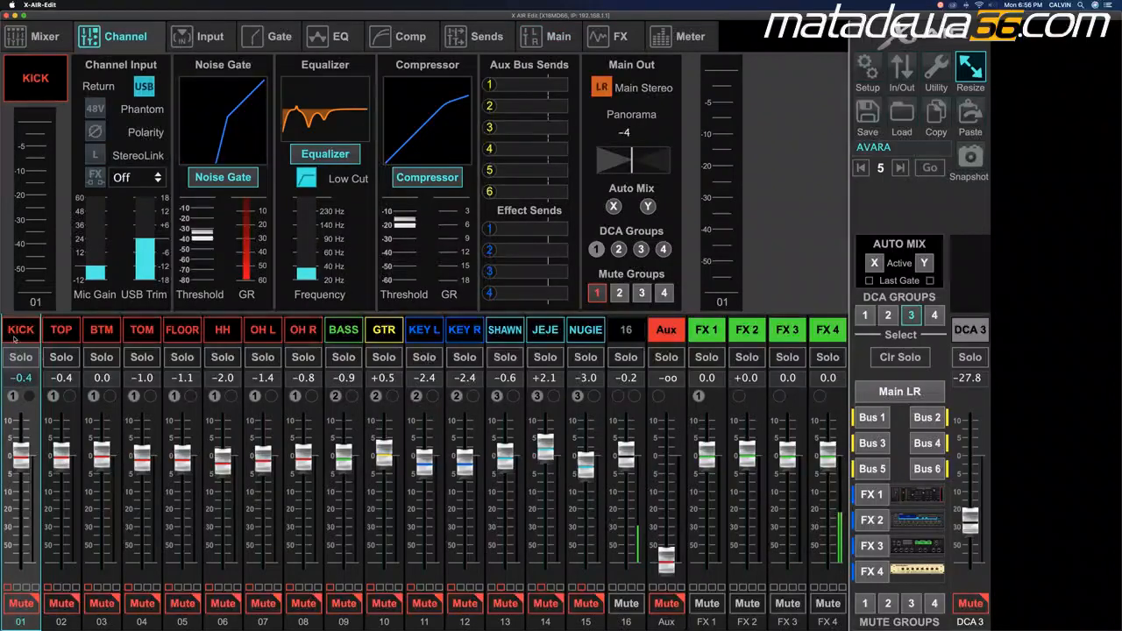
{"action": "left_click", "coordinate": [77, 338]}
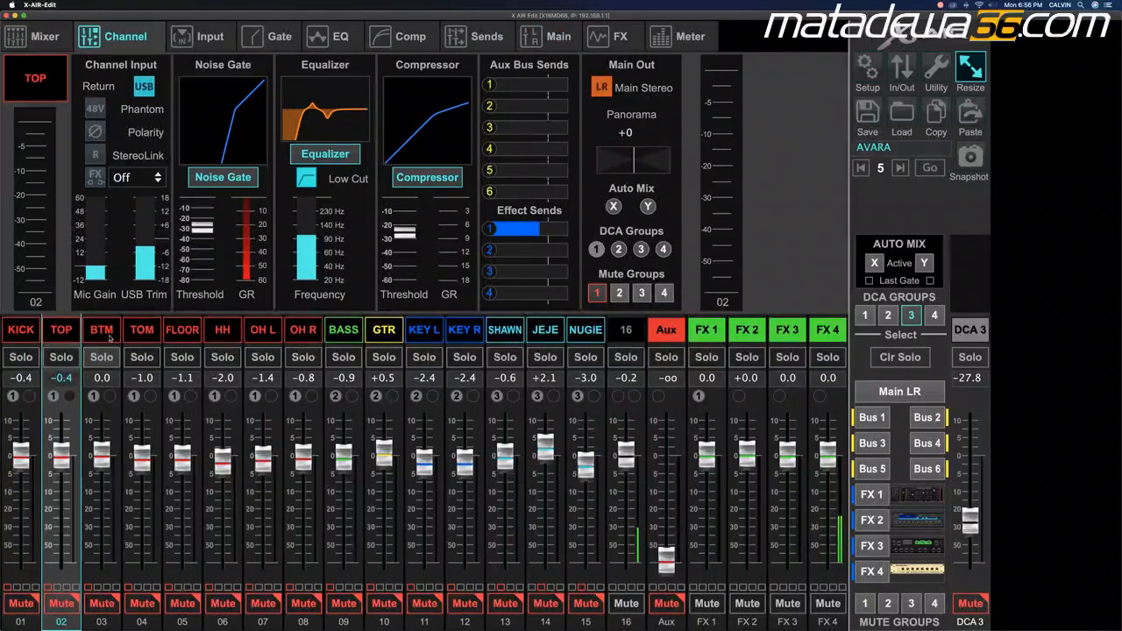
{"action": "left_click", "coordinate": [105, 338]}
{"action": "left_click", "coordinate": [53, 338]}
{"action": "left_click", "coordinate": [41, 328]}
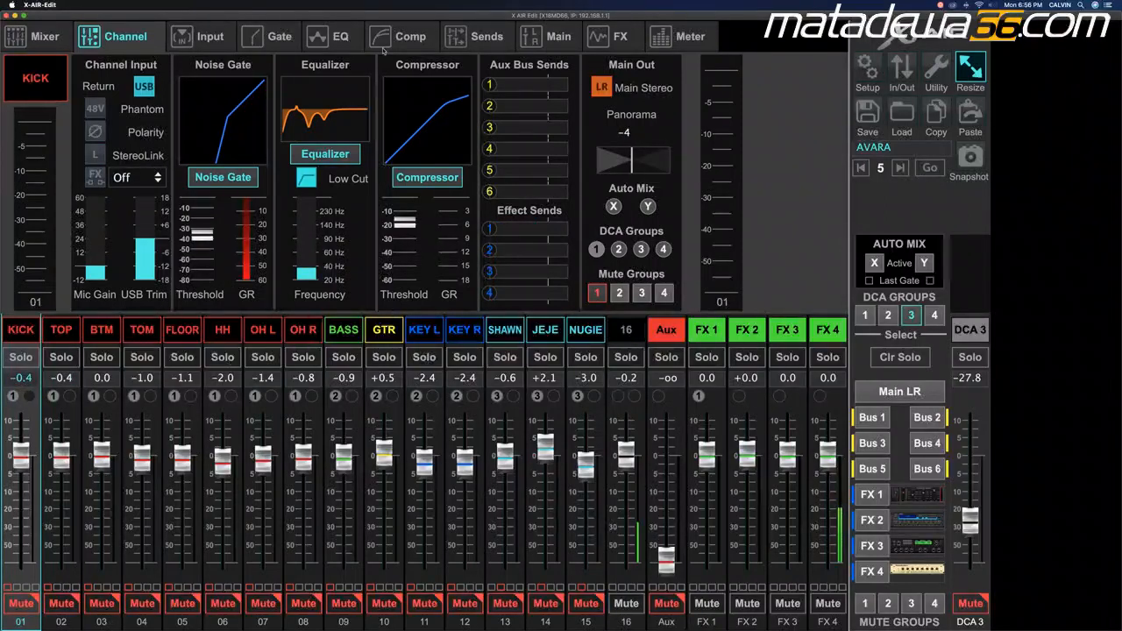
Step: Examine the main output settings and group assignments of each drum channel from KICK through OH R
{"action": "left_click", "coordinate": [560, 40]}
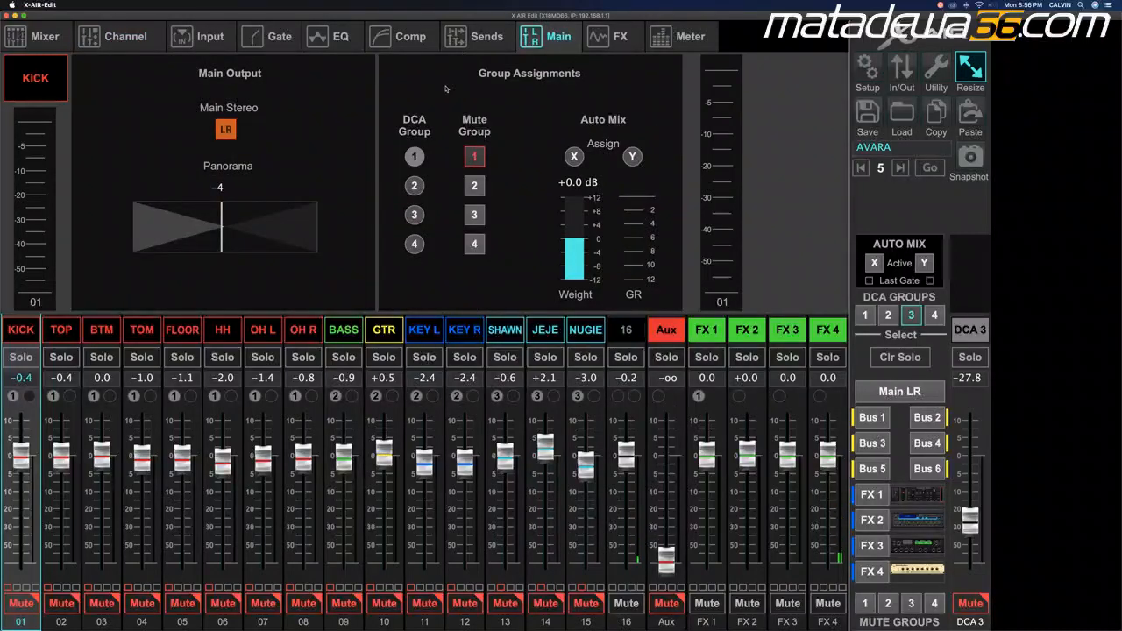
{"action": "left_click", "coordinate": [58, 331]}
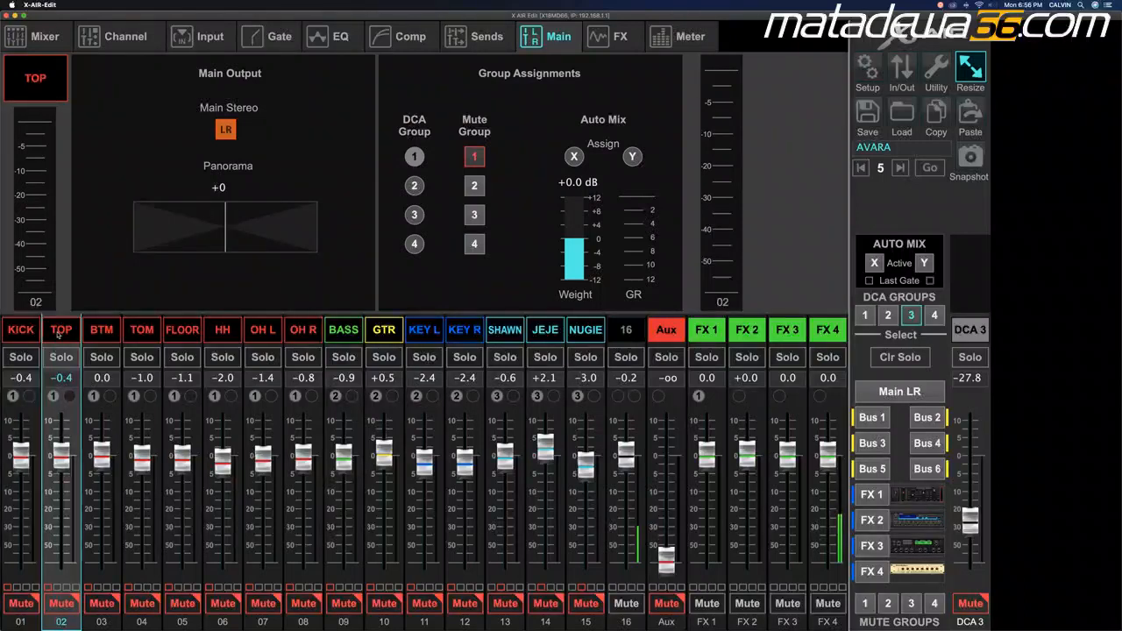
{"action": "left_click", "coordinate": [101, 331]}
{"action": "left_click", "coordinate": [141, 331]}
{"action": "left_click", "coordinate": [191, 336]}
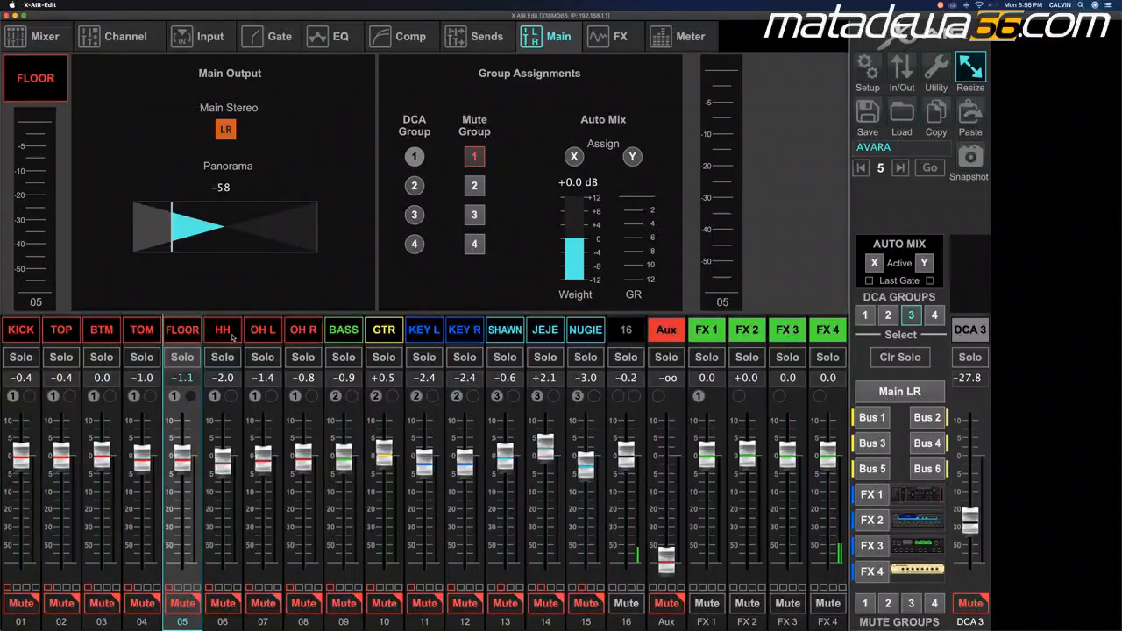
{"action": "left_click", "coordinate": [233, 336]}
{"action": "left_click", "coordinate": [278, 336]}
{"action": "left_click", "coordinate": [308, 338]}
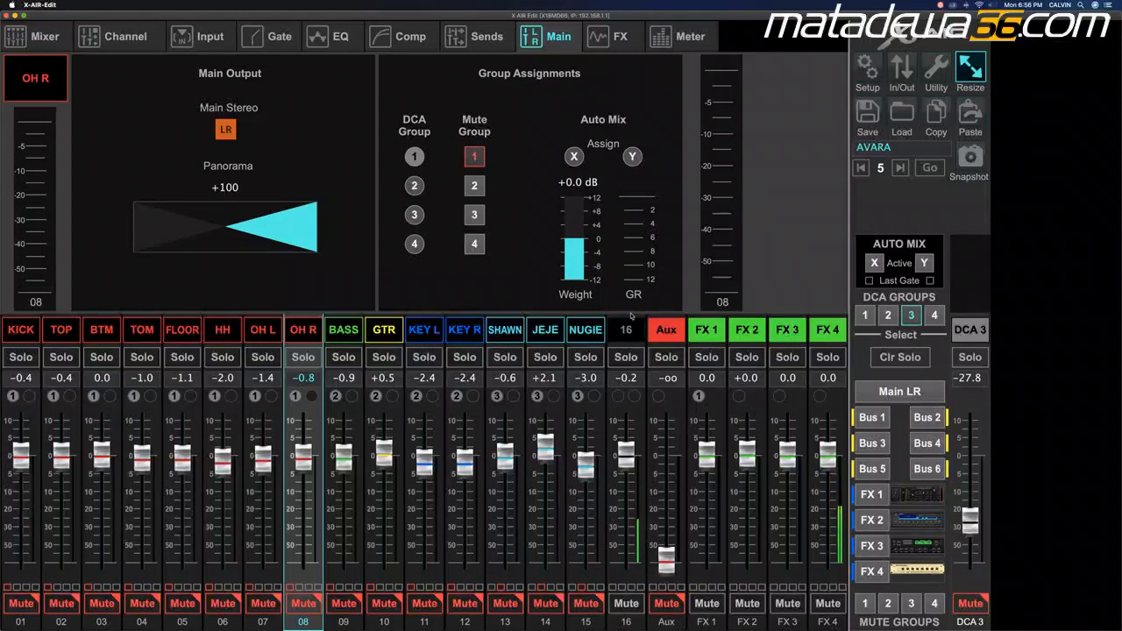
Step: With DCA group 1 shown, clear the KEY L and KEY R assignment to DCA group 2, and assign and unassign them to DCA group 1
{"action": "left_click", "coordinate": [864, 315]}
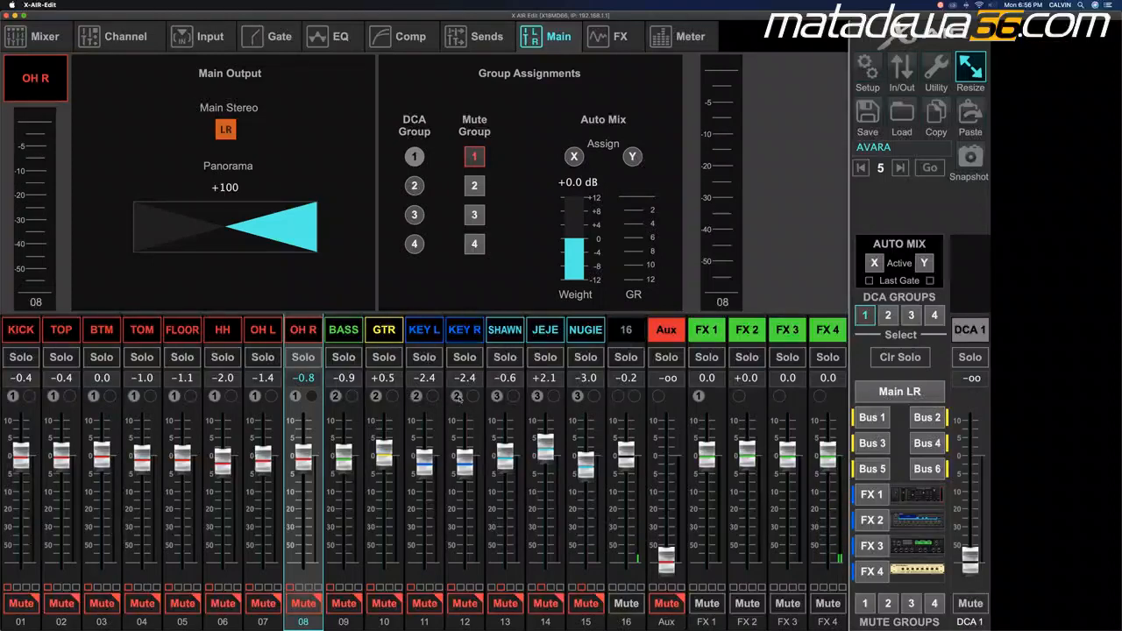
{"action": "left_click", "coordinate": [459, 399]}
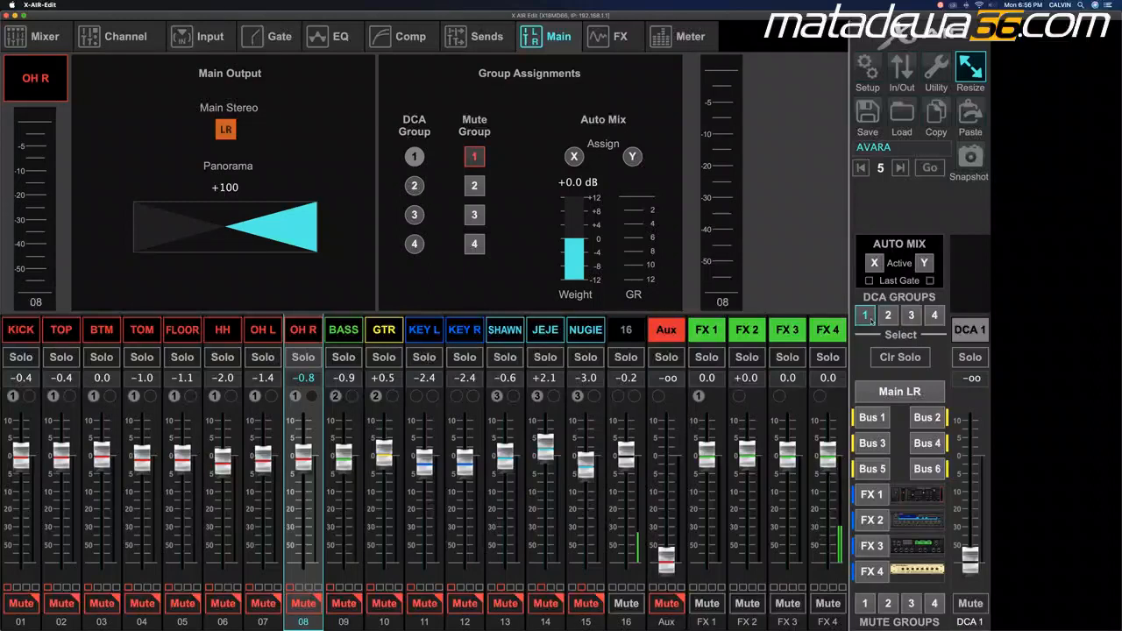
{"action": "left_click", "coordinate": [456, 397]}
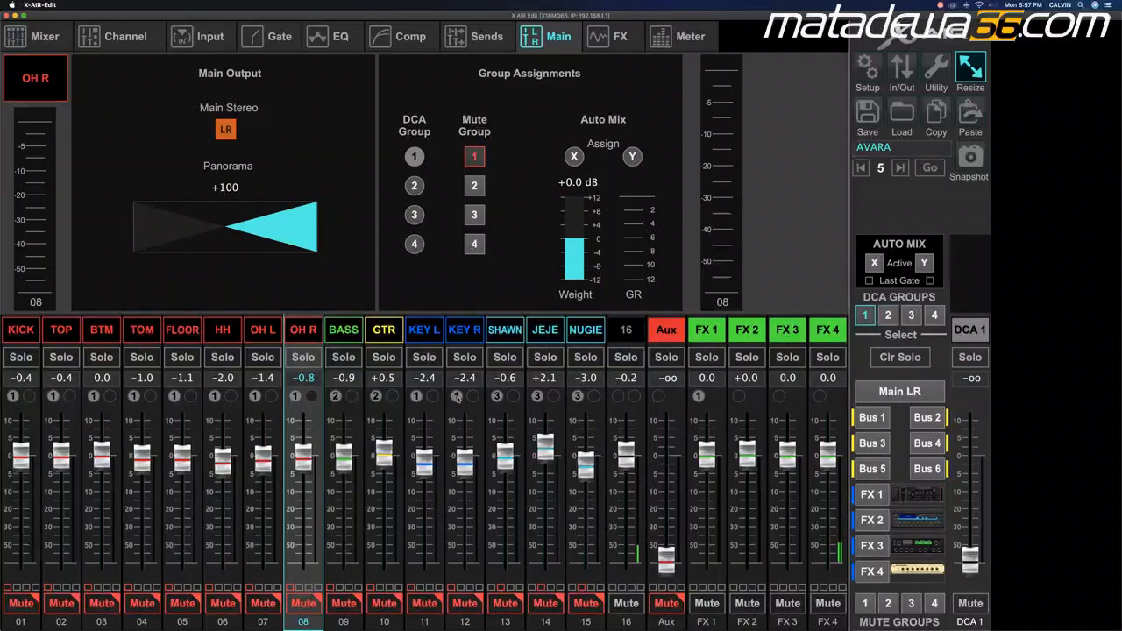
{"action": "left_click", "coordinate": [456, 397]}
Step: Try assigning KEY L to DCA group 4, and return to the Main LR master fader
{"action": "left_click", "coordinate": [934, 316]}
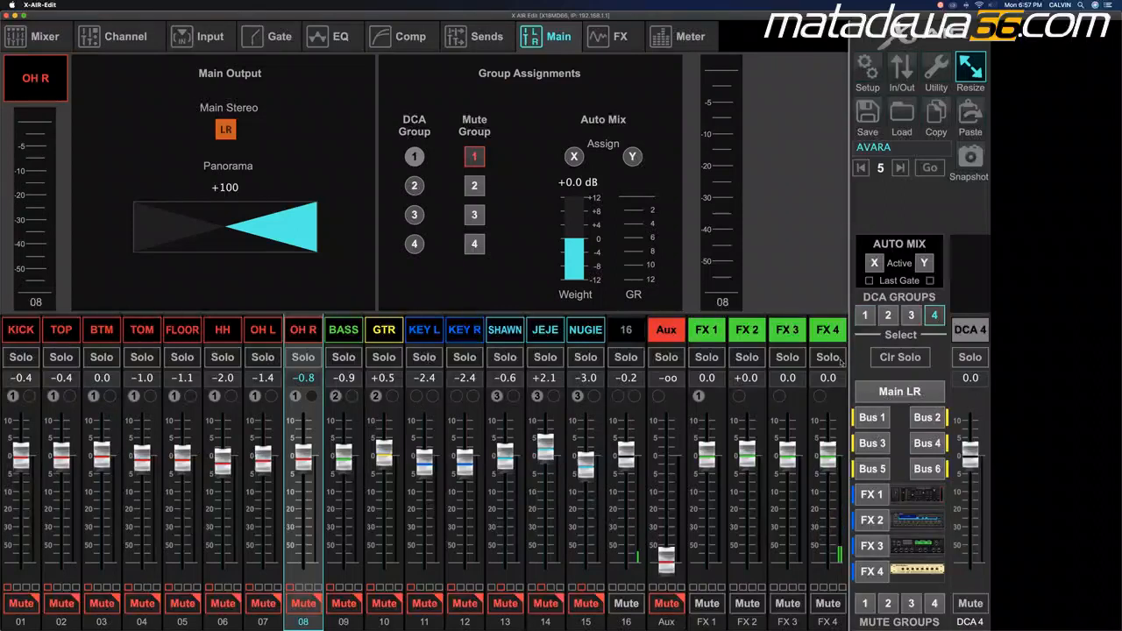
{"action": "left_click", "coordinate": [418, 397]}
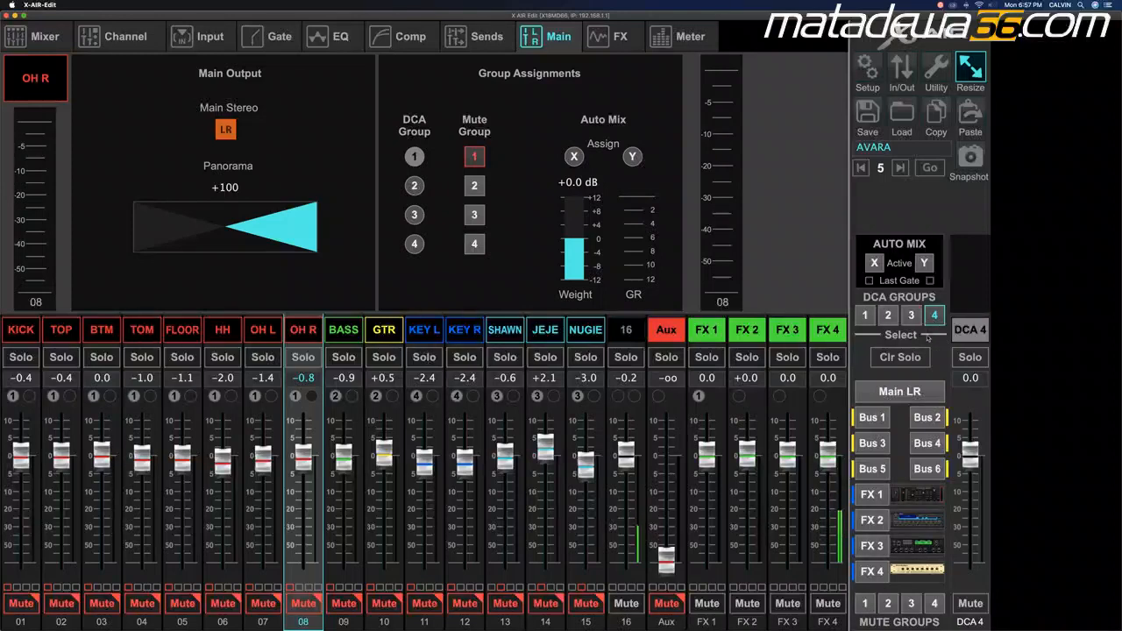
{"action": "left_click", "coordinate": [907, 392]}
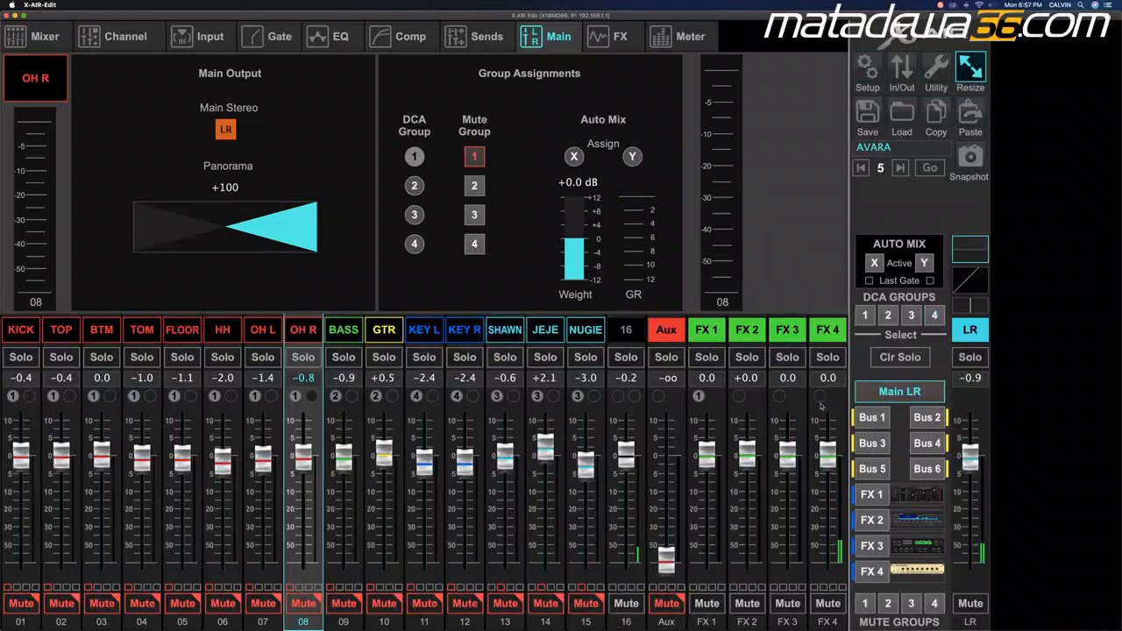